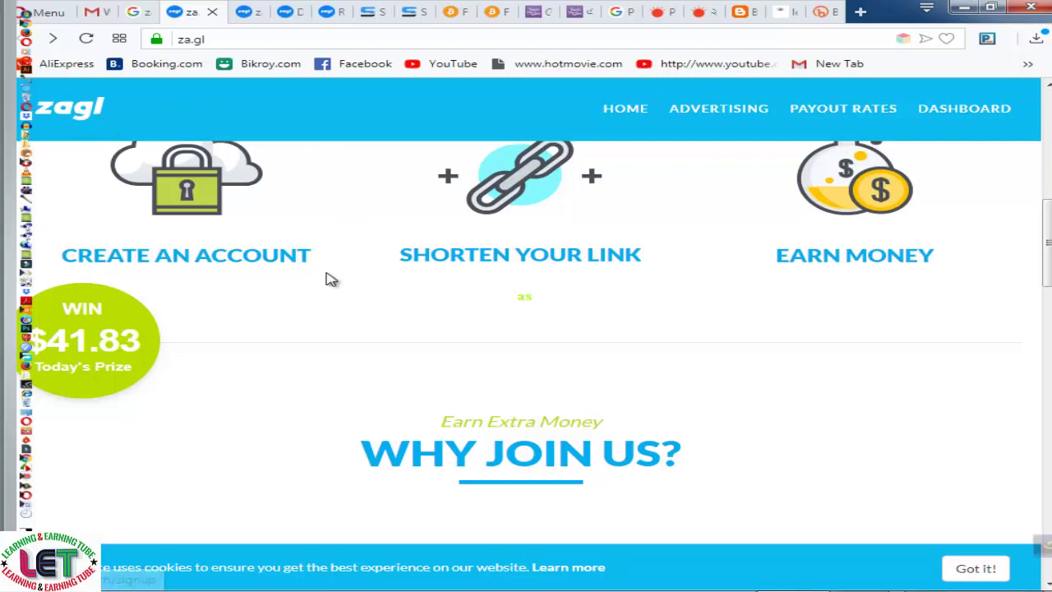
- Examine the za.gl home page, including its account sign-up section, features, site statistics, contact form and supported payment methods
left_click(170, 261)
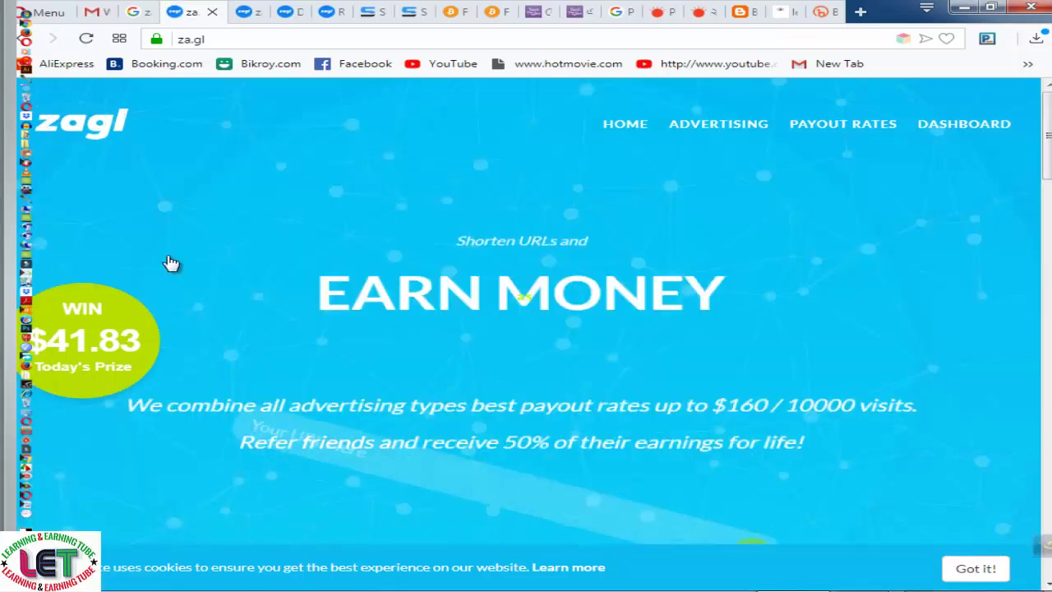
scroll(723, 359, "down", 5)
scroll(723, 359, "down", 10)
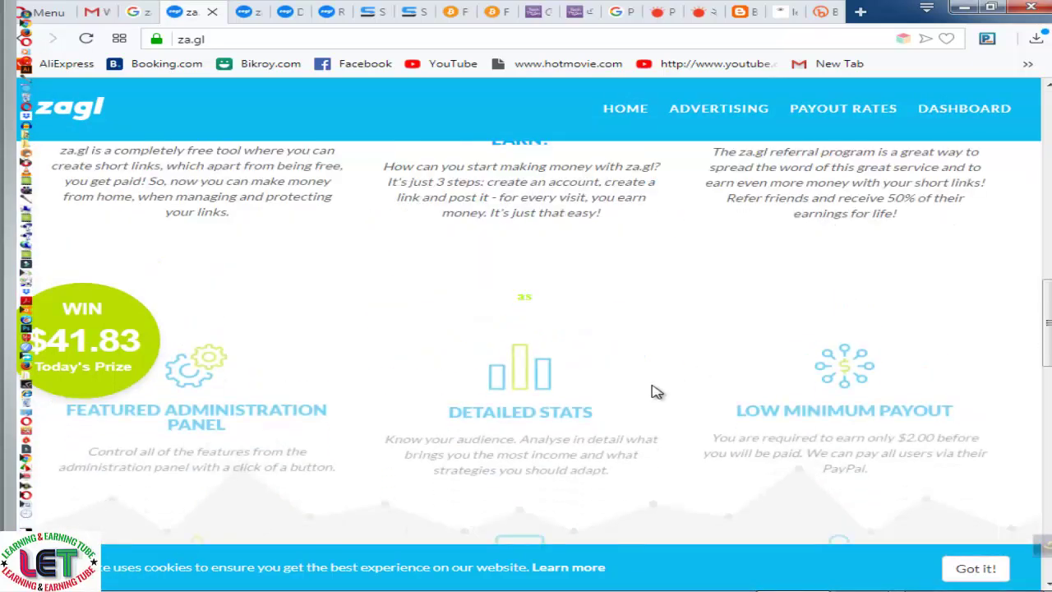
scroll(629, 403, "down", 6)
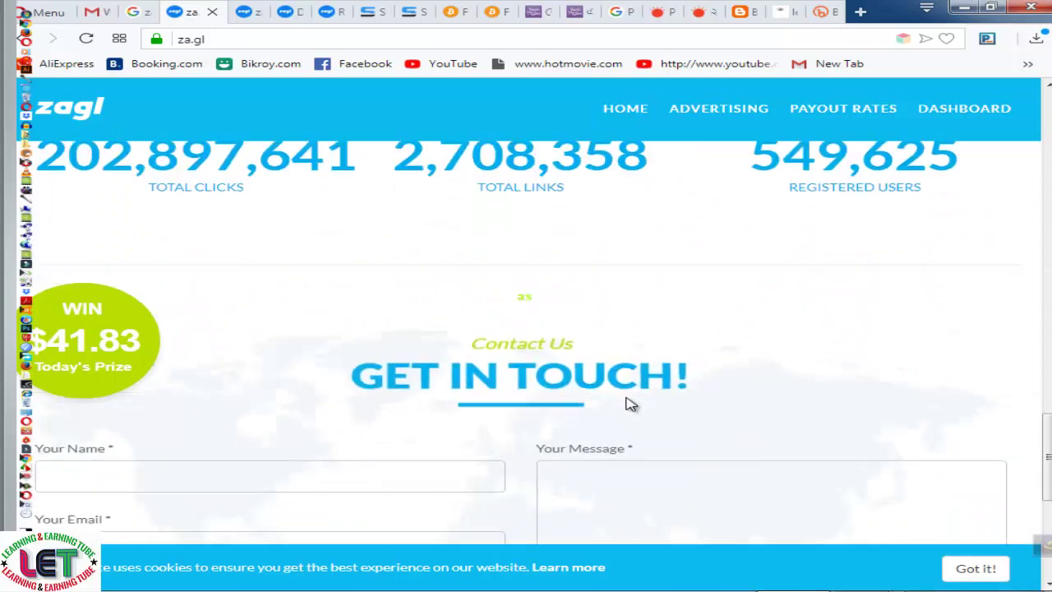
scroll(562, 365, "up", 1)
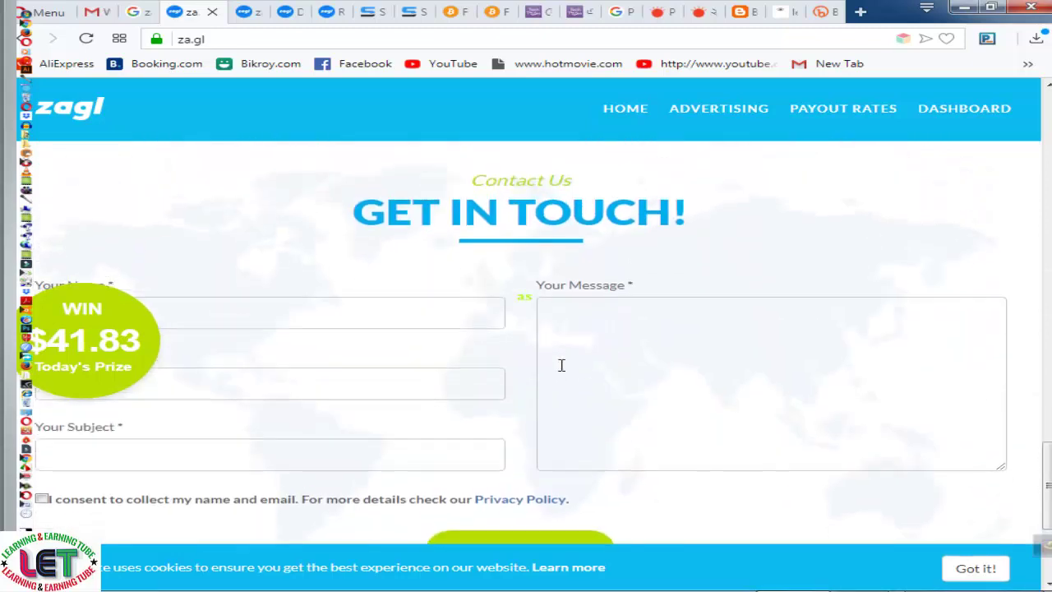
scroll(324, 328, "up", 1)
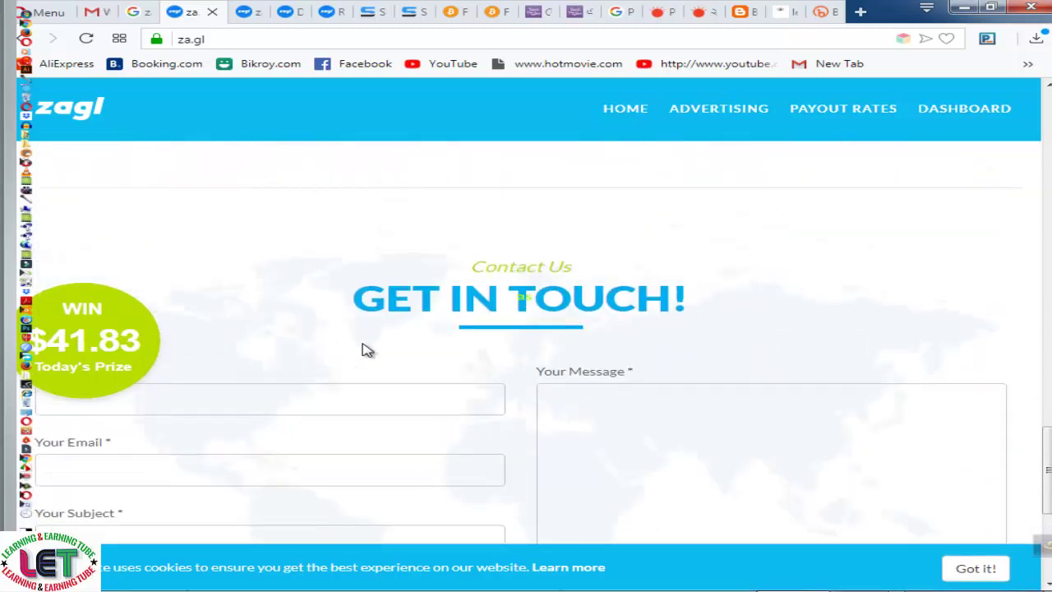
scroll(197, 476, "down", 3)
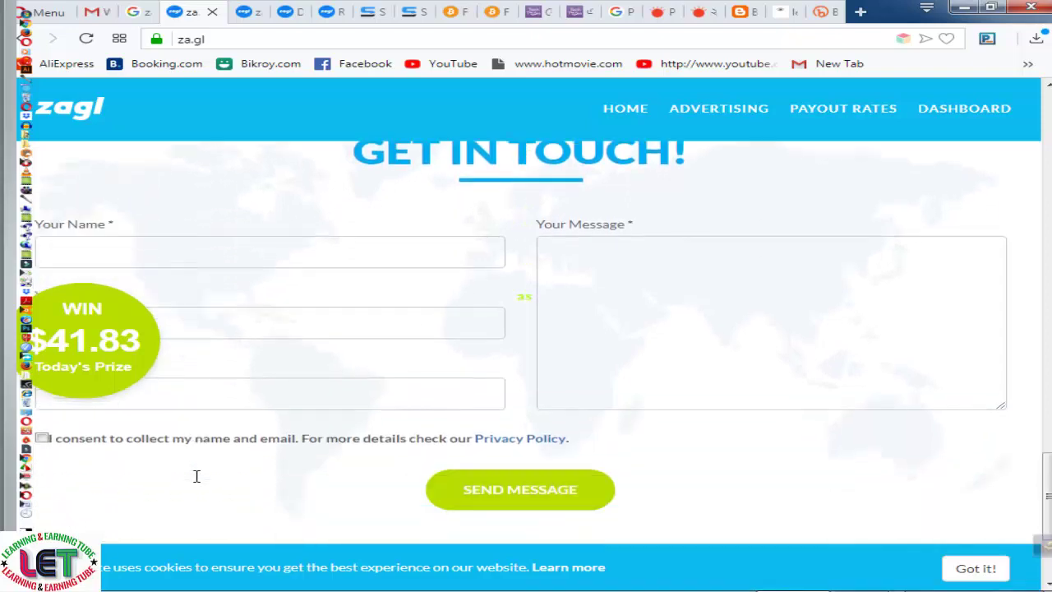
scroll(739, 335, "up", 10)
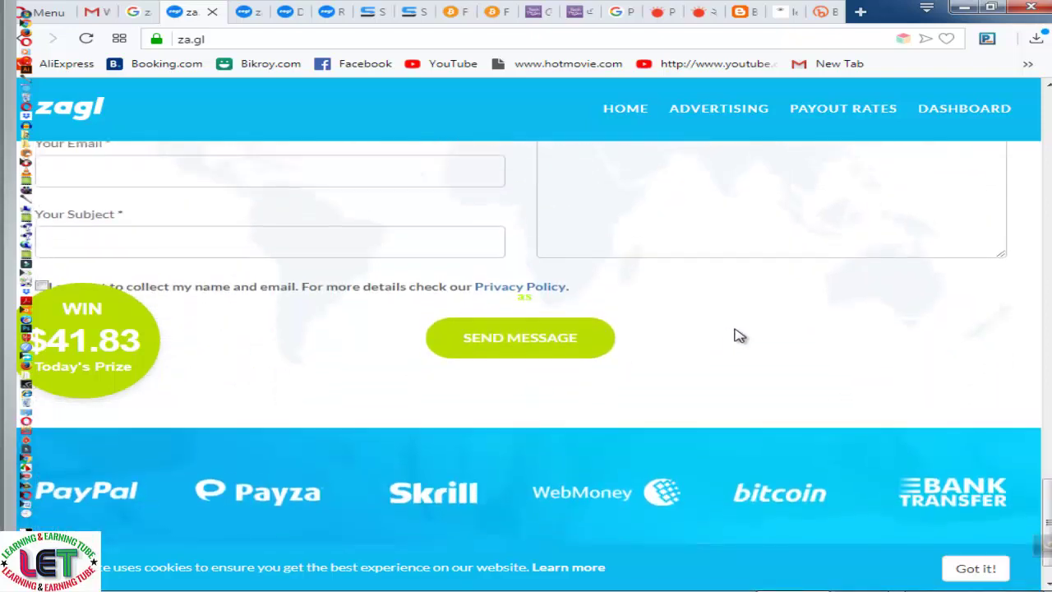
scroll(704, 415, "up", 5)
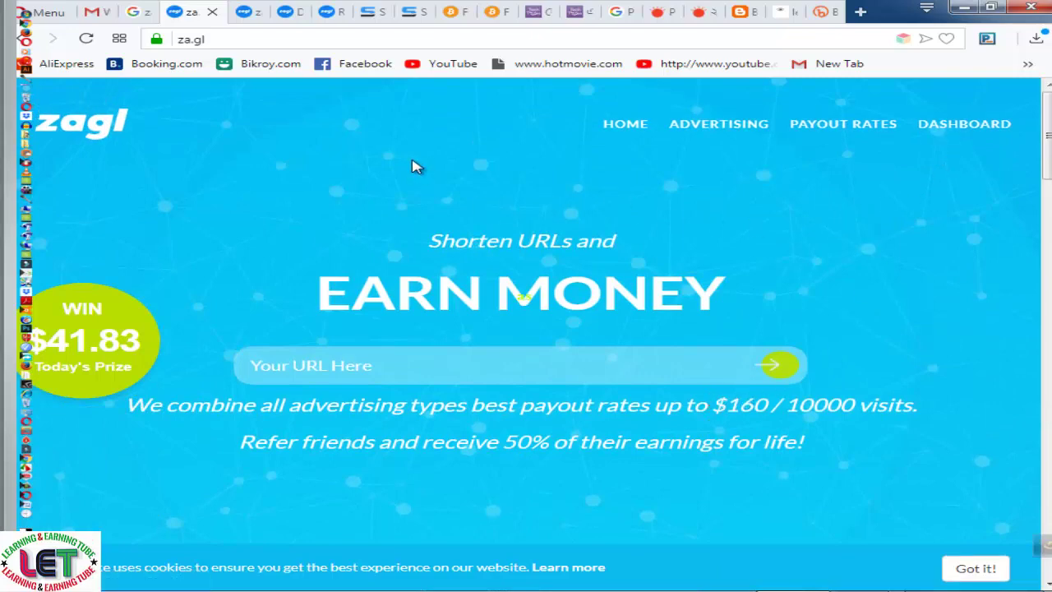
- Open the za.gl member dashboard from the second za.gl page and close the duplicate home page
left_click(255, 18)
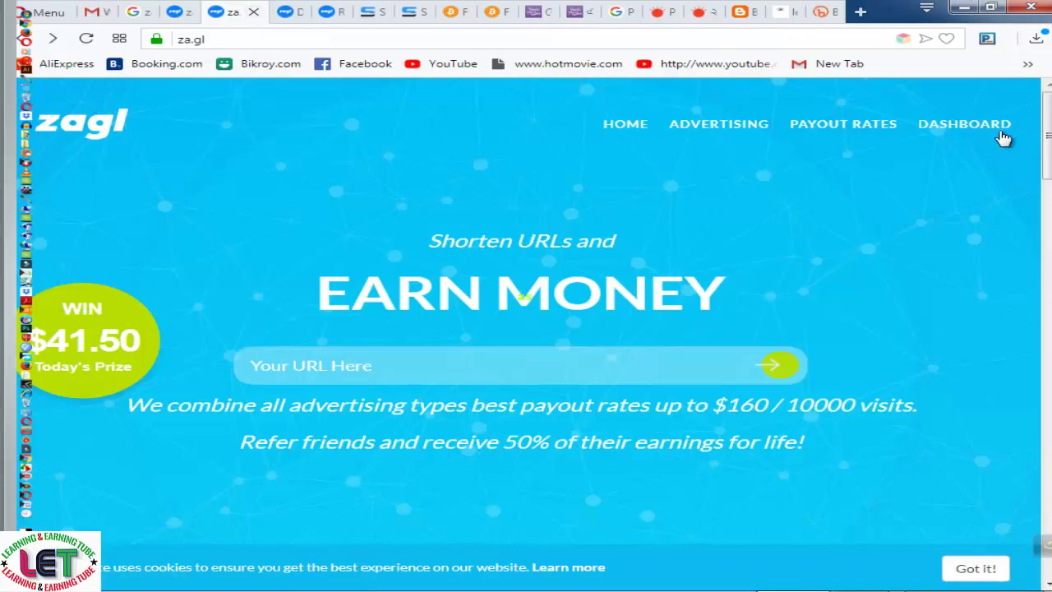
left_click(974, 132)
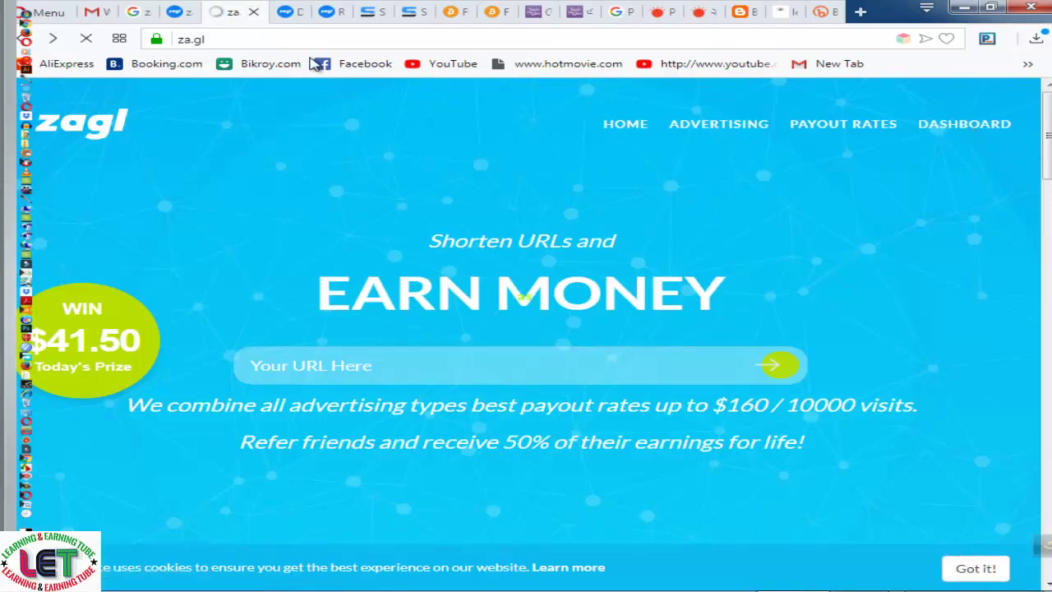
left_click(196, 18)
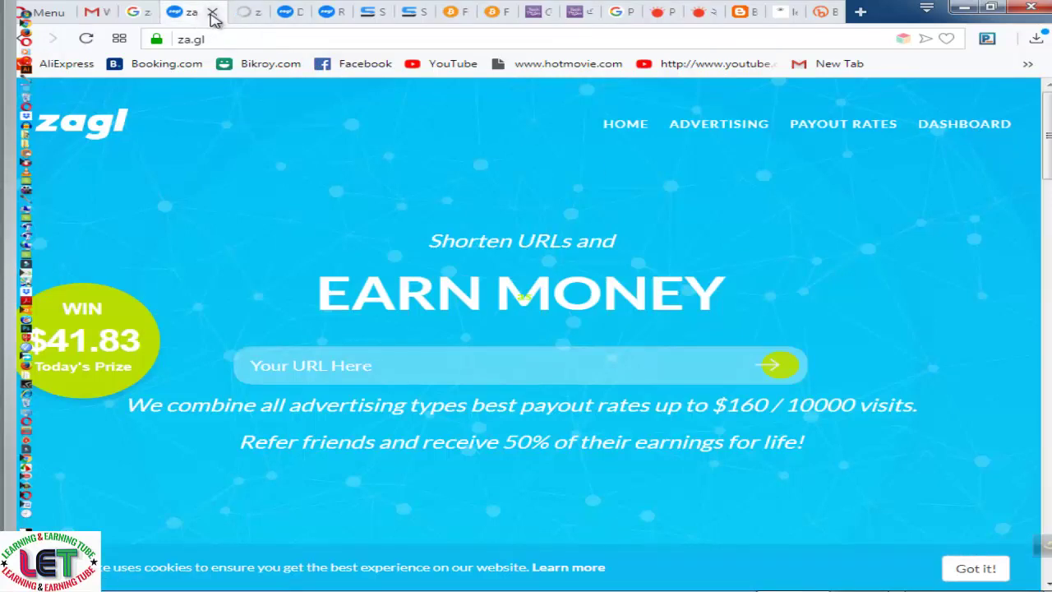
left_click(212, 12)
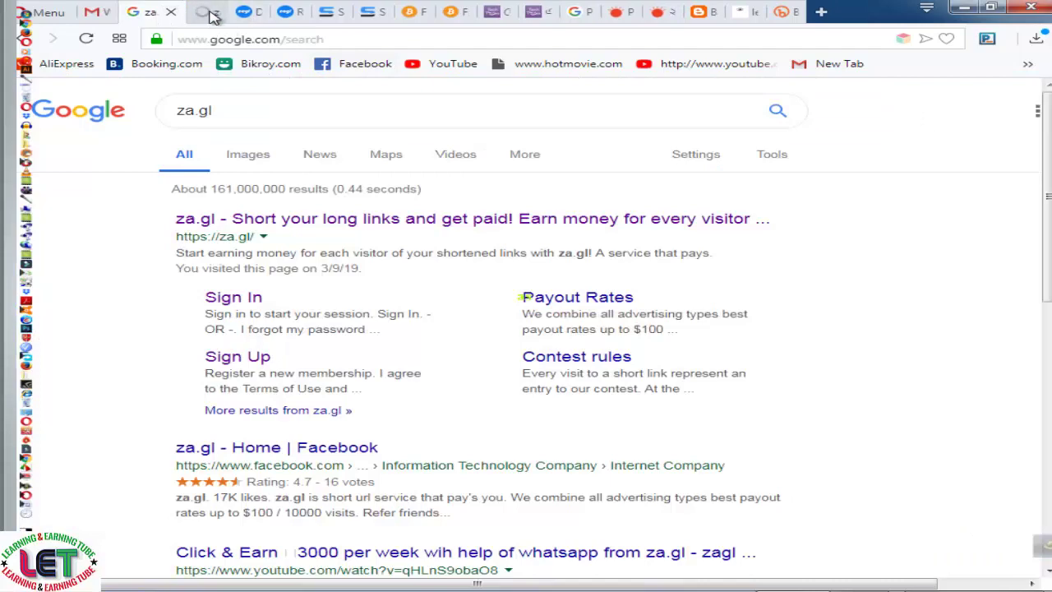
left_click(207, 15)
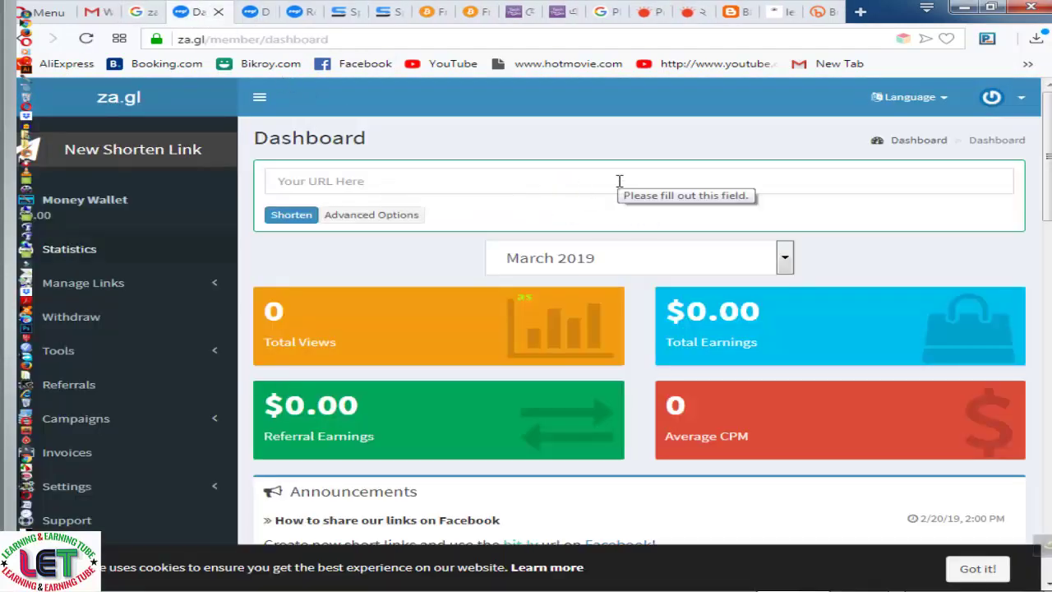
- Open the account's profile page and look through the billing address fields and the country choices
left_click(1022, 98)
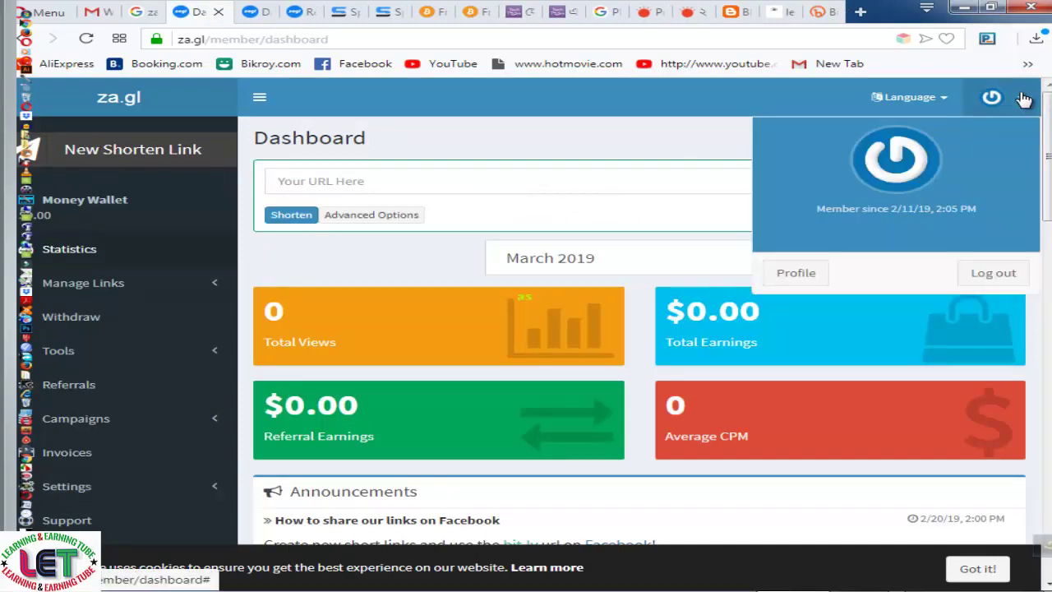
left_click(805, 280)
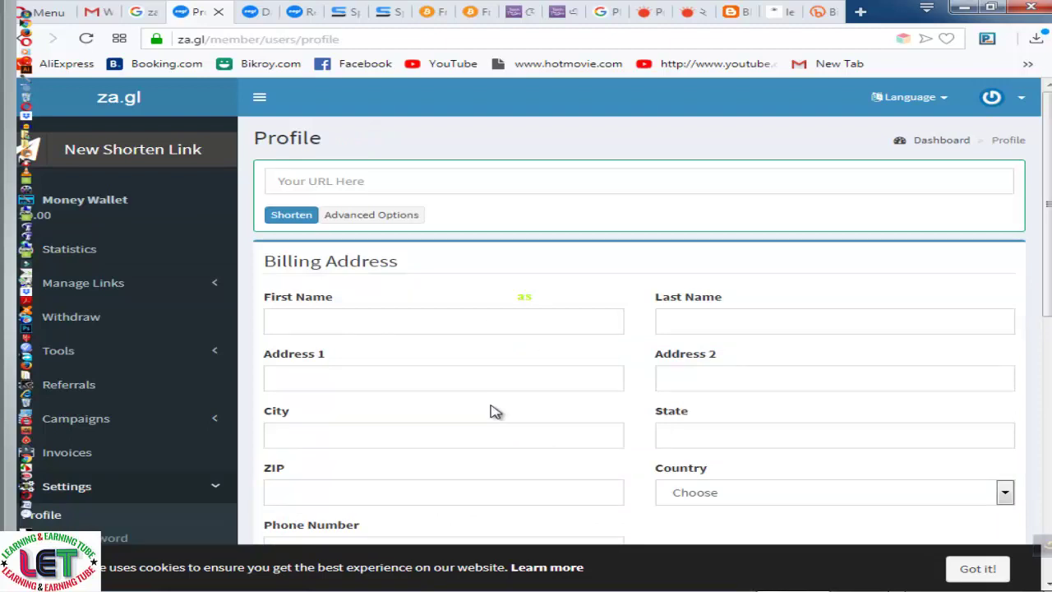
scroll(497, 410, "down", 1)
scroll(497, 403, "down", 2)
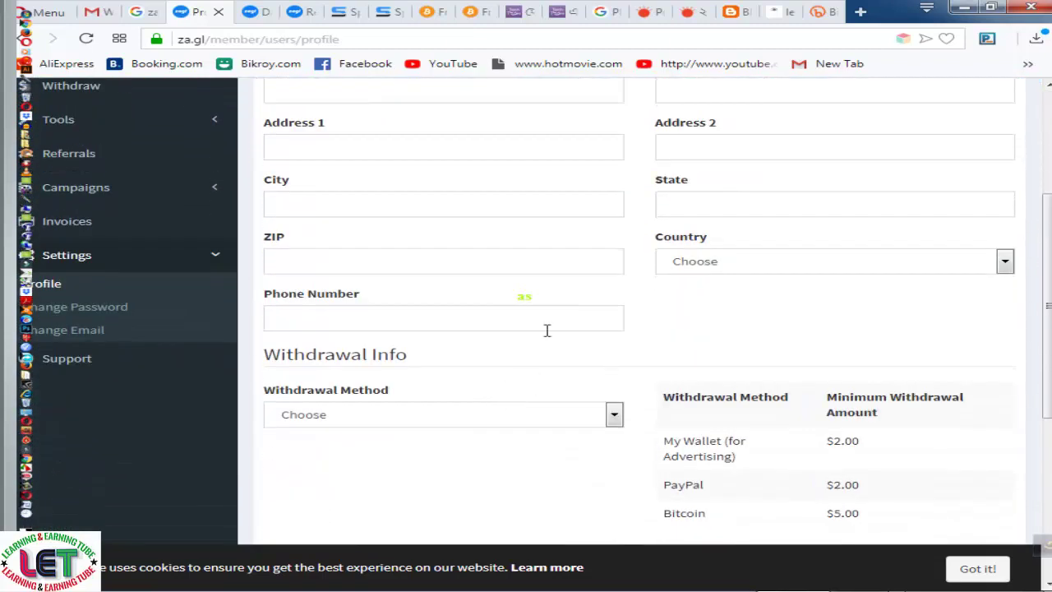
left_click(446, 262)
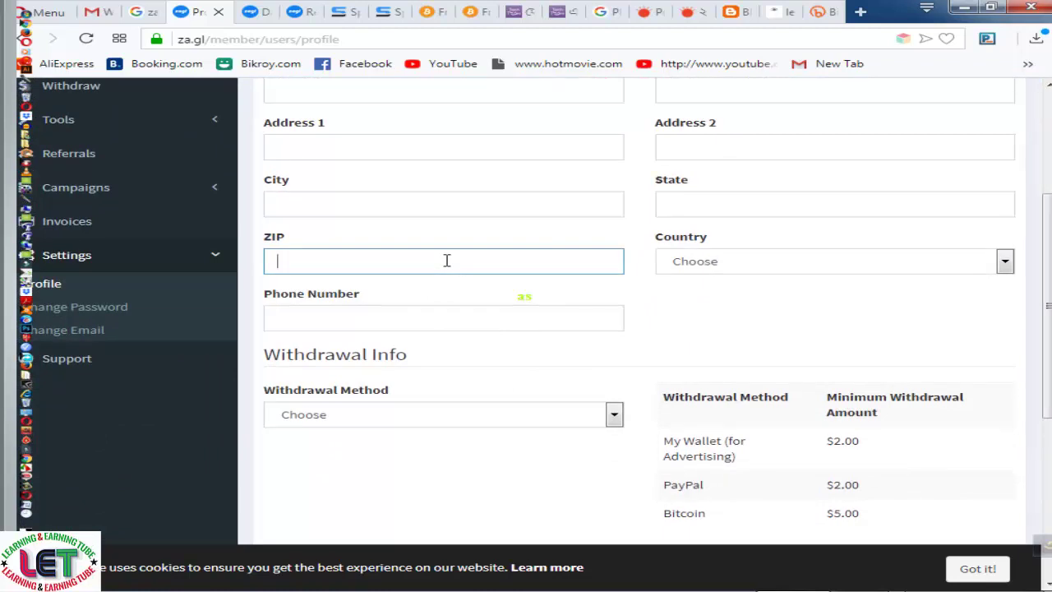
left_click(726, 265)
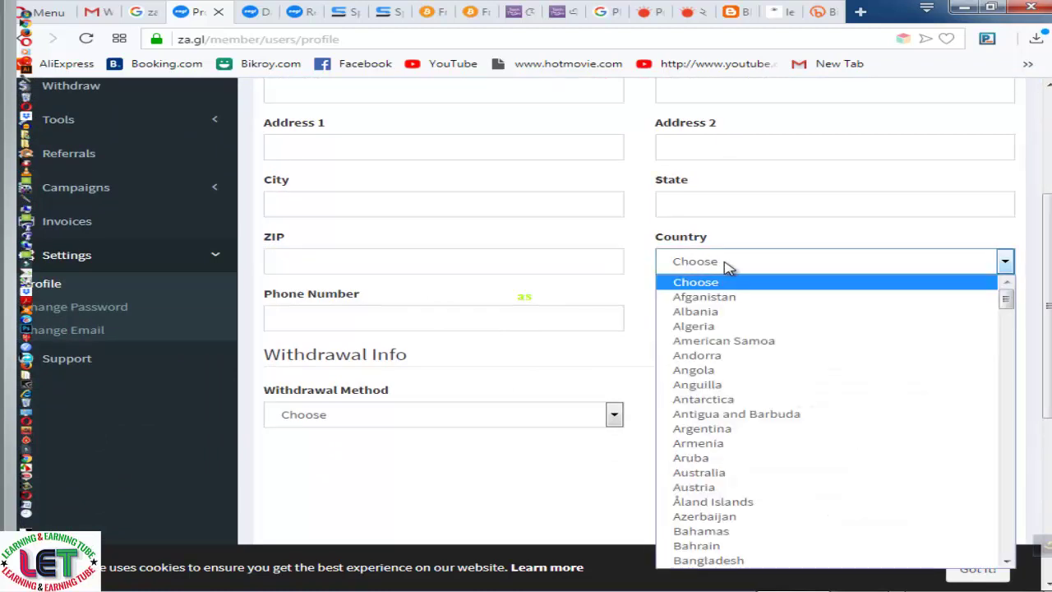
scroll(698, 418, "down", 3)
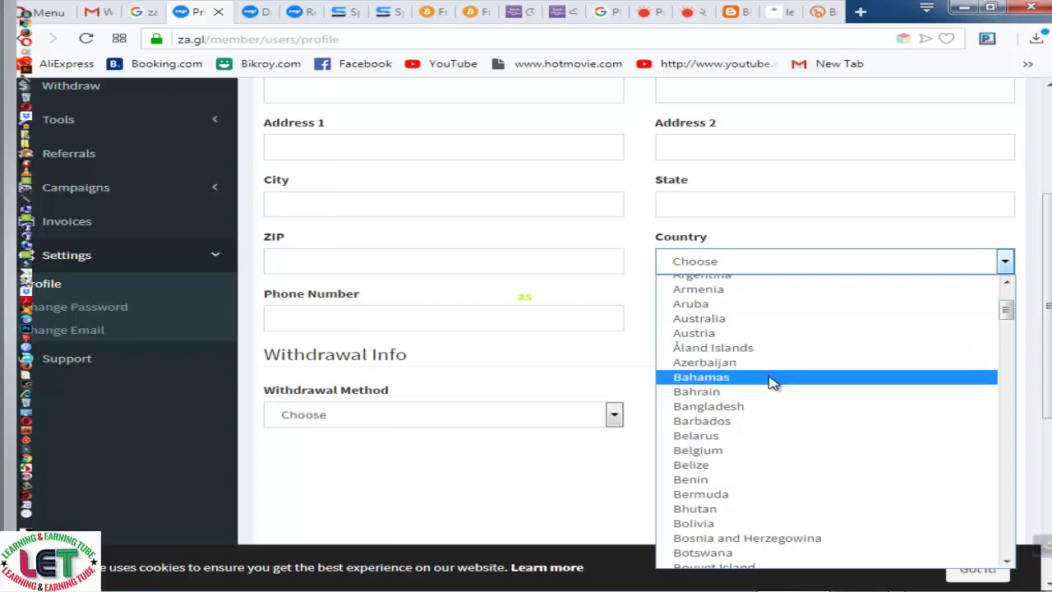
scroll(773, 382, "down", 4)
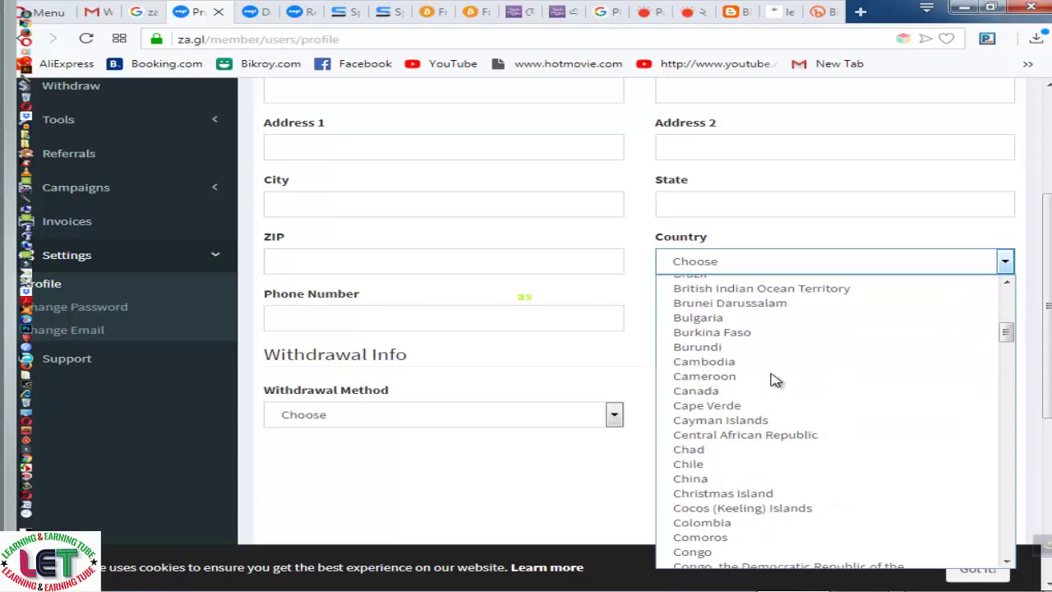
left_click(914, 158)
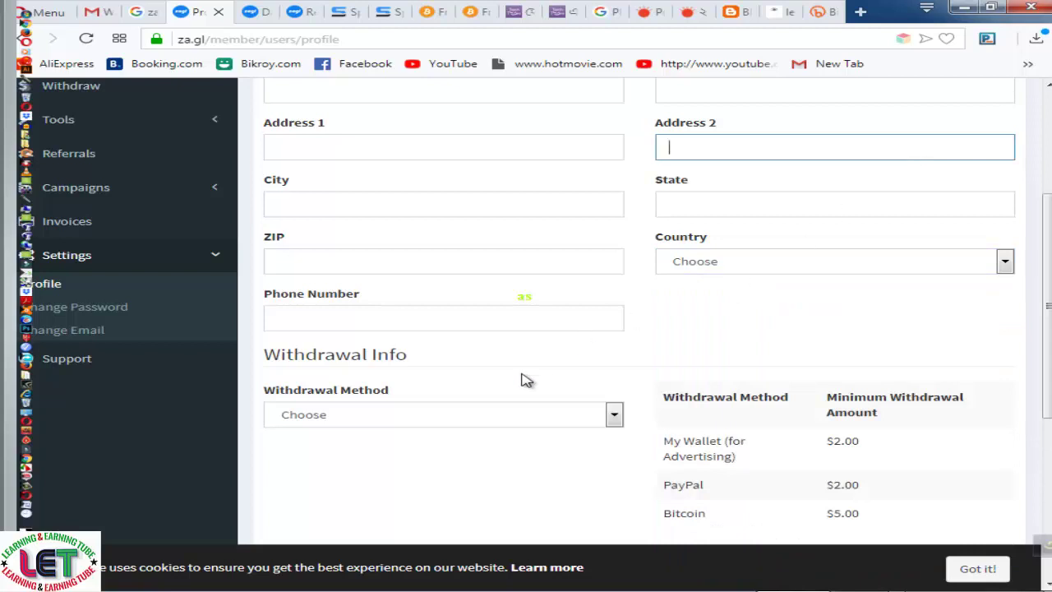
- Examine the profile's withdrawal methods, minimum withdrawal amounts and withdrawal account instructions
scroll(521, 381, "down", 1)
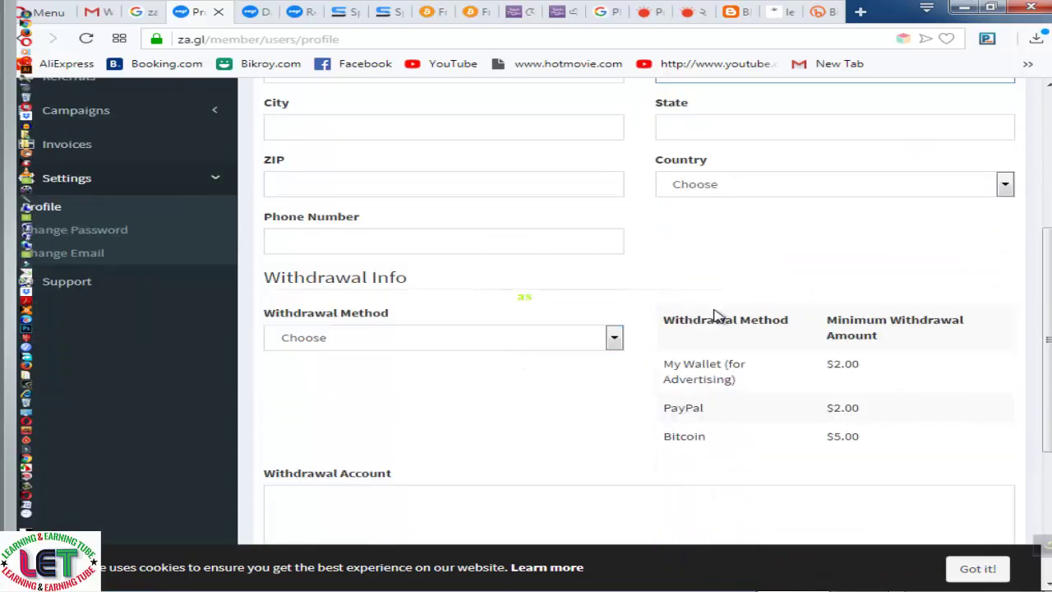
scroll(512, 370, "down", 1)
scroll(512, 370, "down", 1)
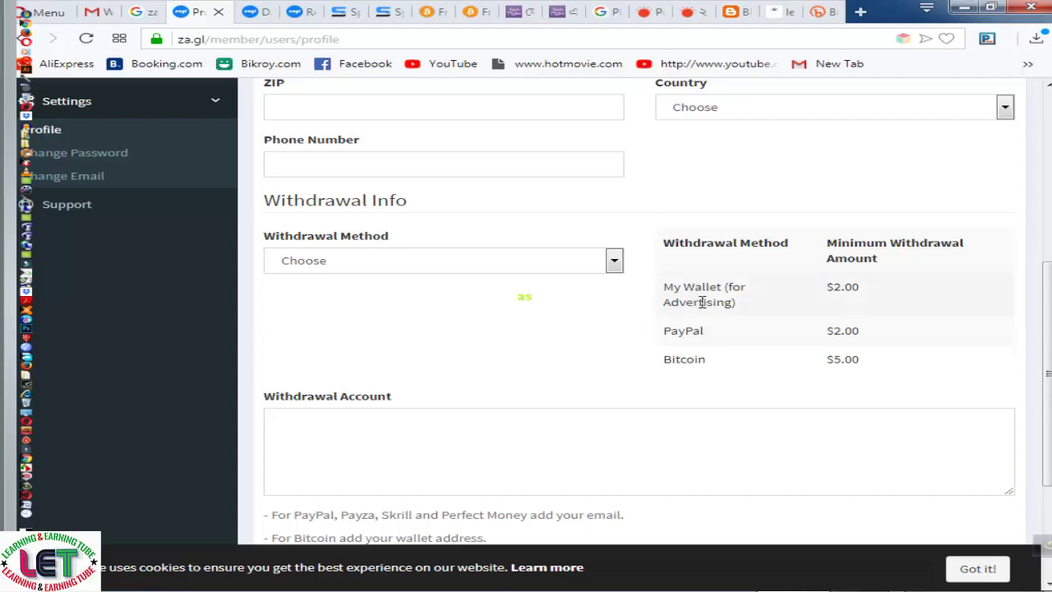
scroll(703, 303, "down", 1)
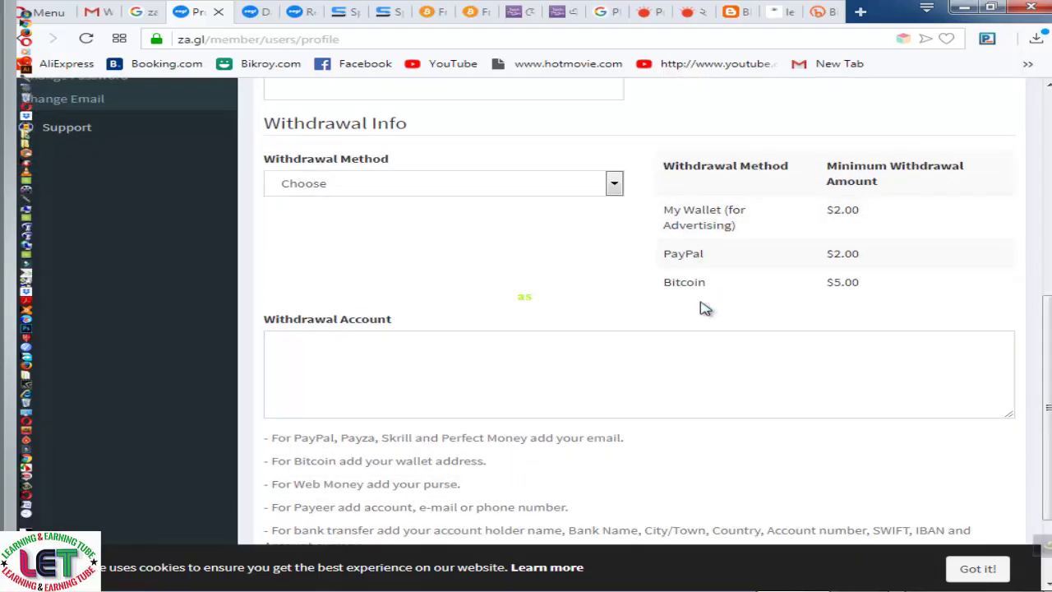
scroll(703, 303, "up", 1)
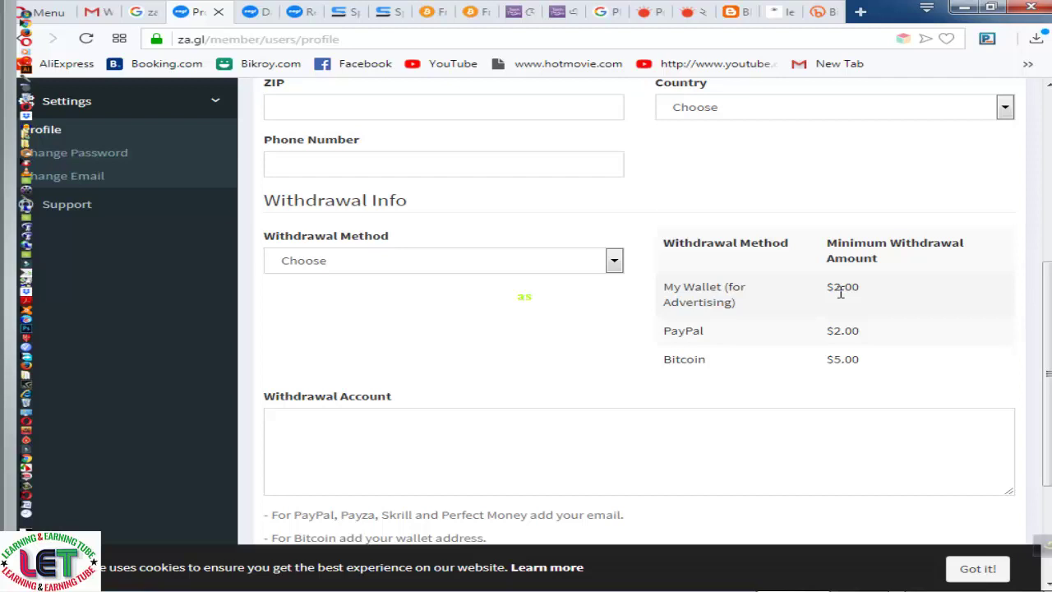
scroll(840, 292, "down", 2)
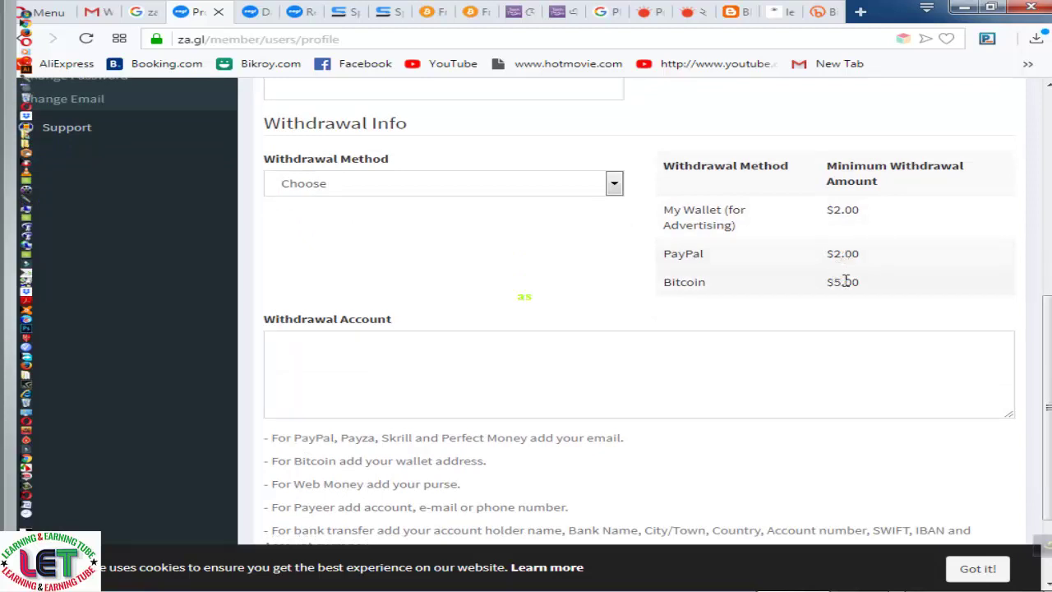
left_click_drag(844, 281, 825, 282)
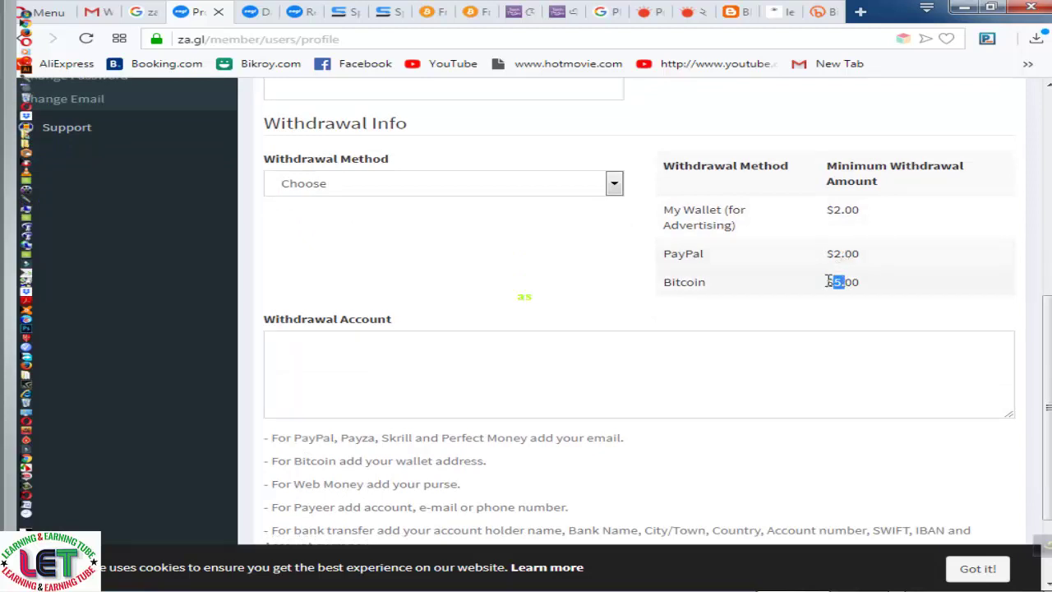
left_click(846, 329)
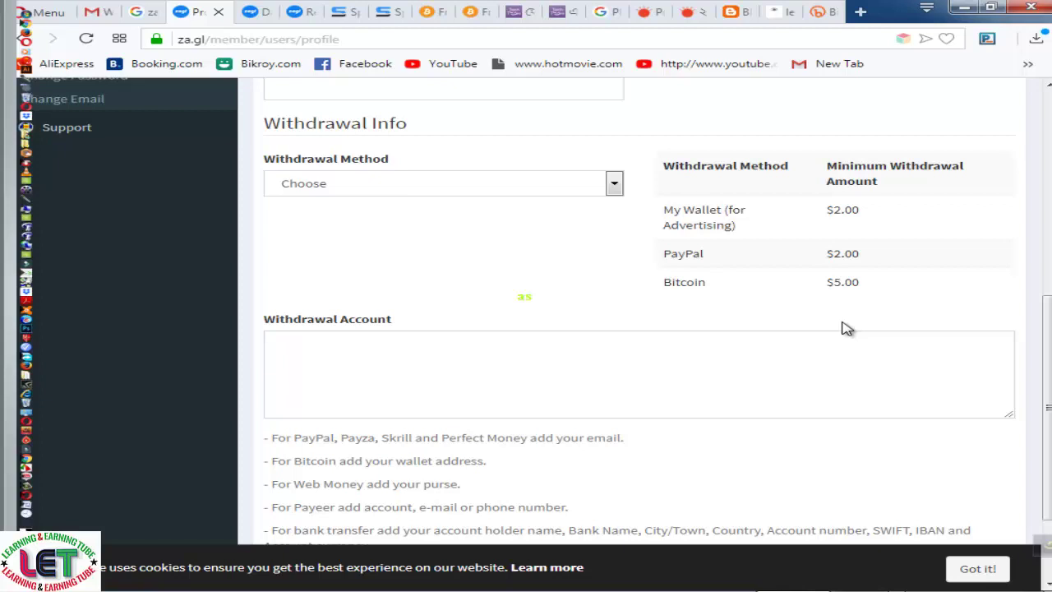
scroll(847, 327, "down", 1)
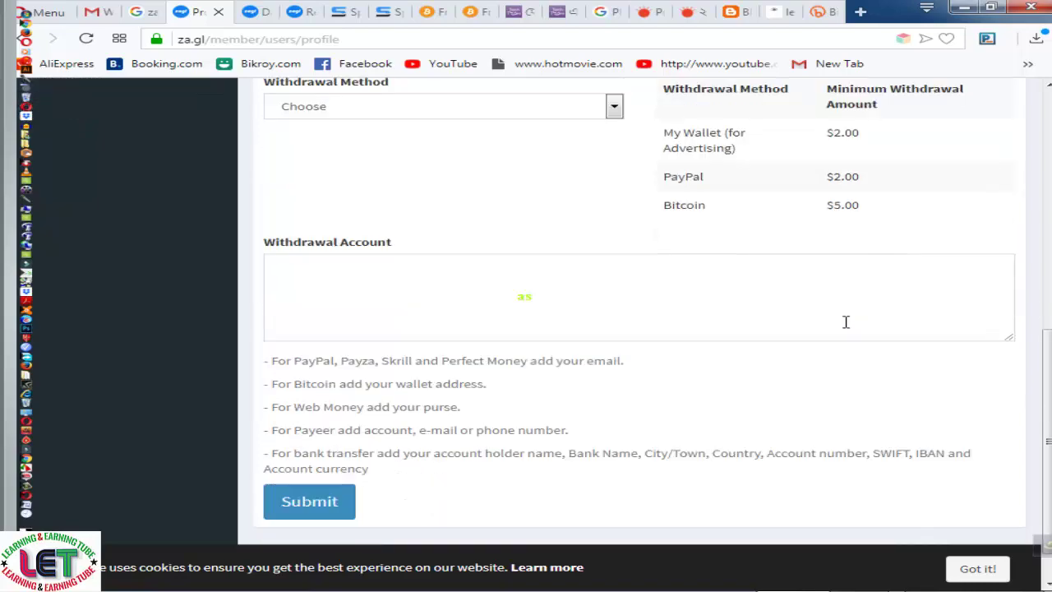
scroll(846, 321, "up", 7)
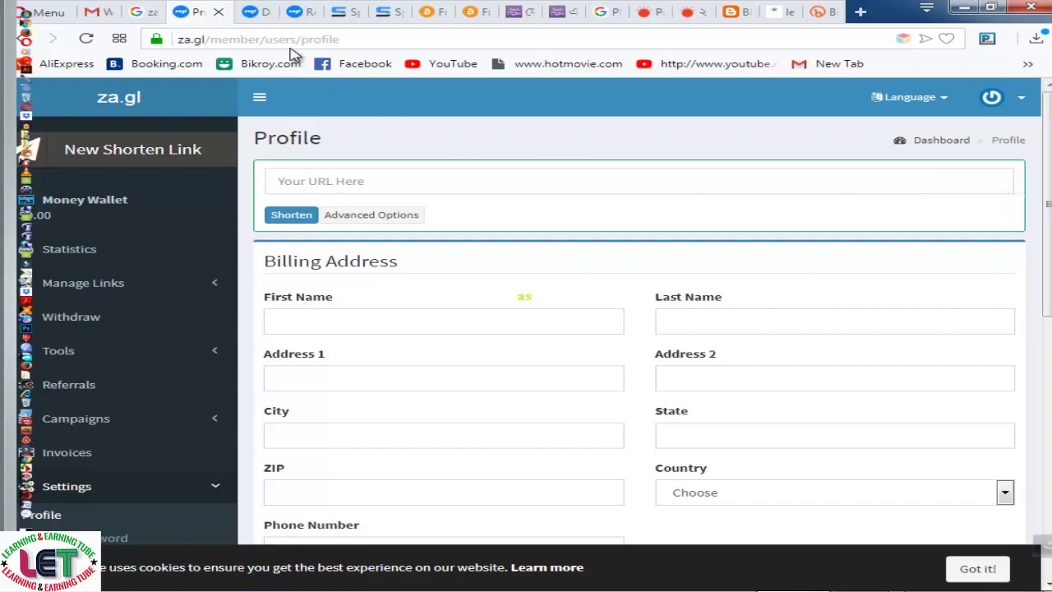
- View the za.gl dashboard's URL field, the Prothom Alo news home page and its article about the government's energy bond
left_click(261, 12)
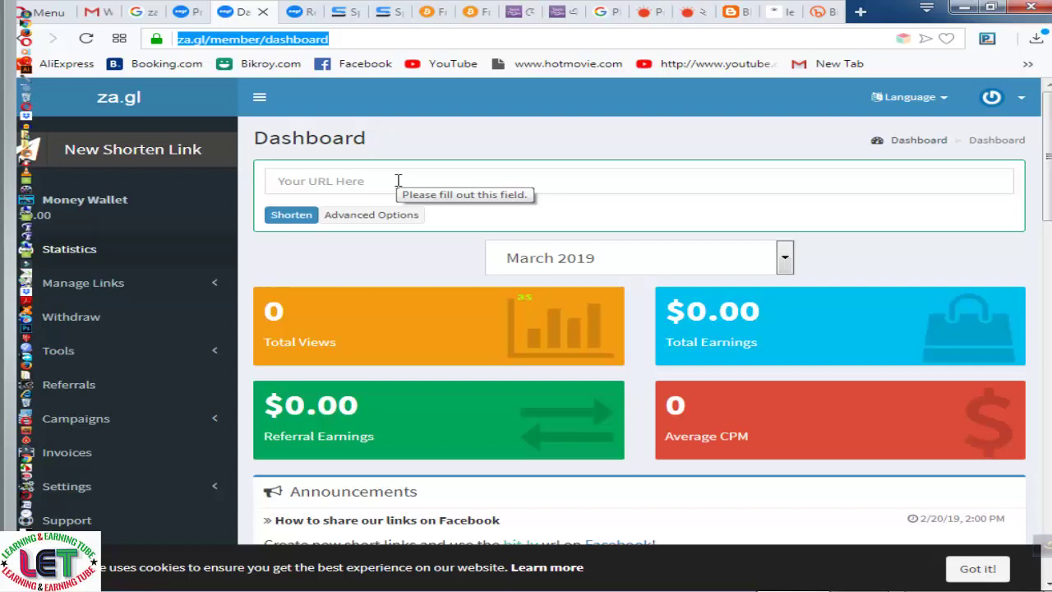
left_click(664, 16)
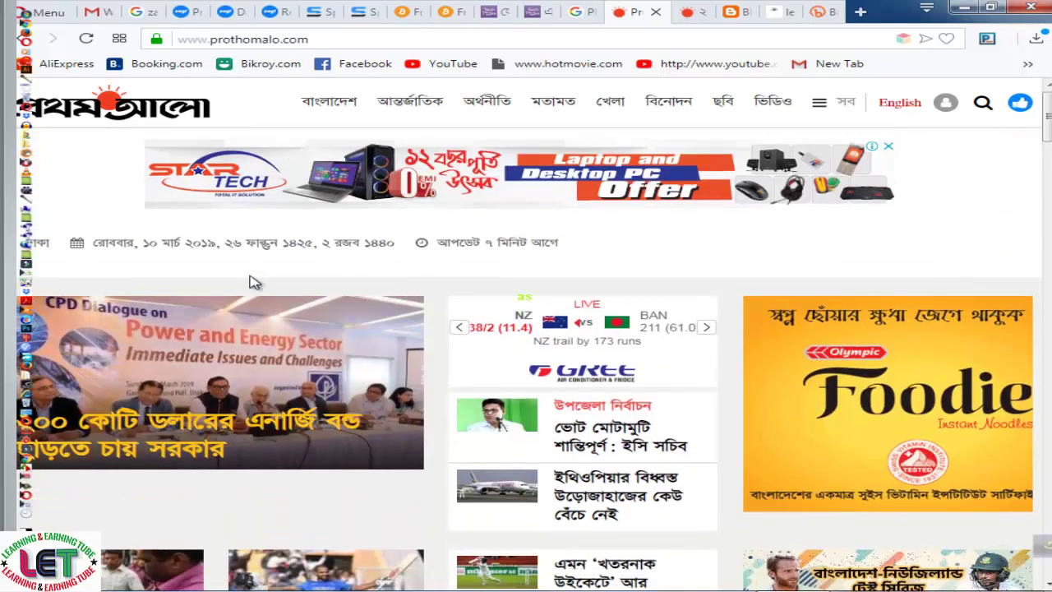
left_click(693, 15)
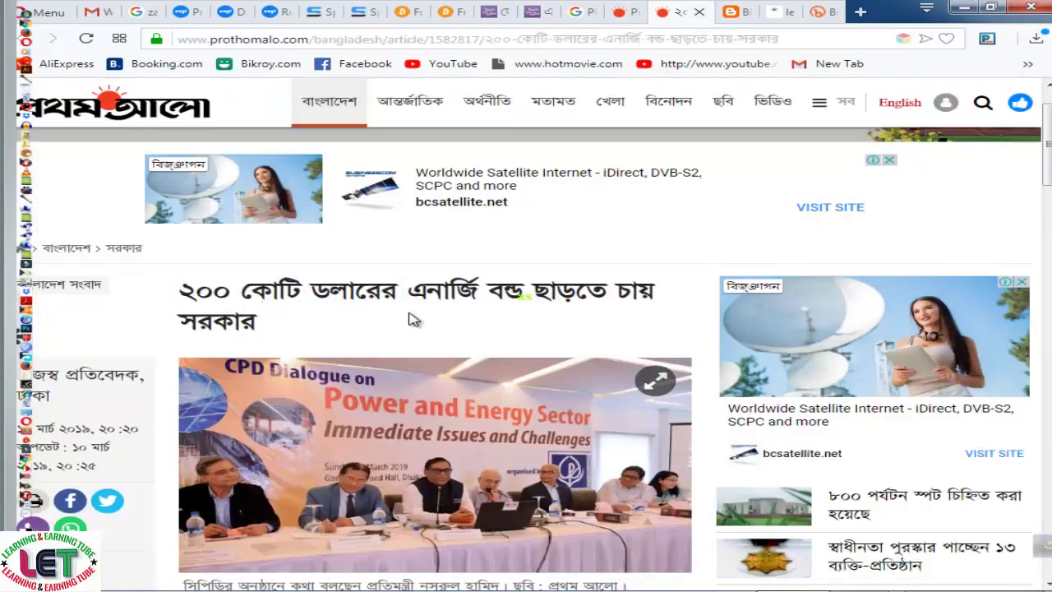
scroll(439, 328, "down", 3)
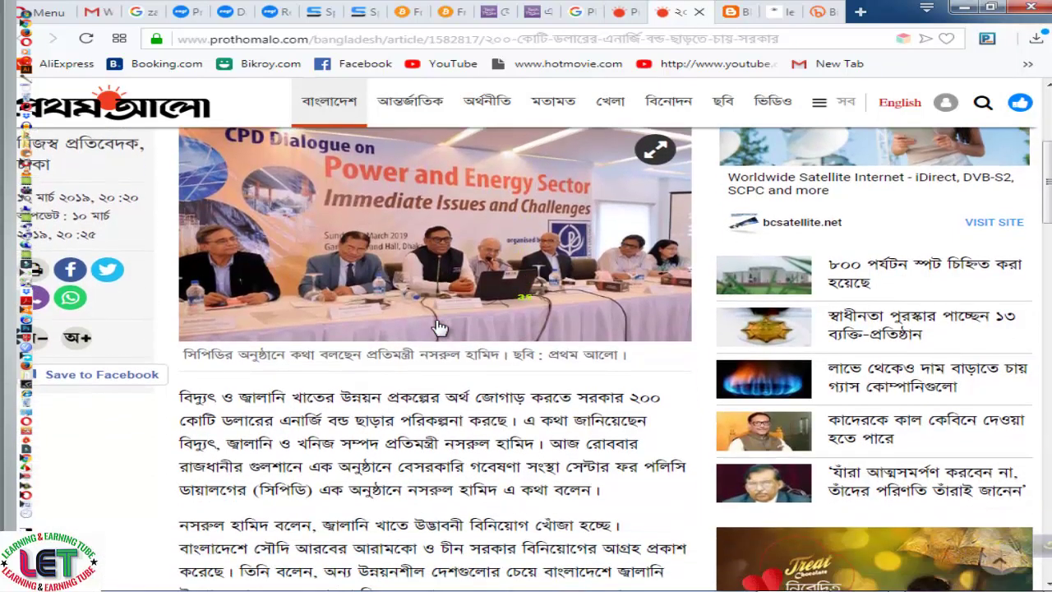
scroll(439, 327, "down", 1)
scroll(440, 327, "up", 1)
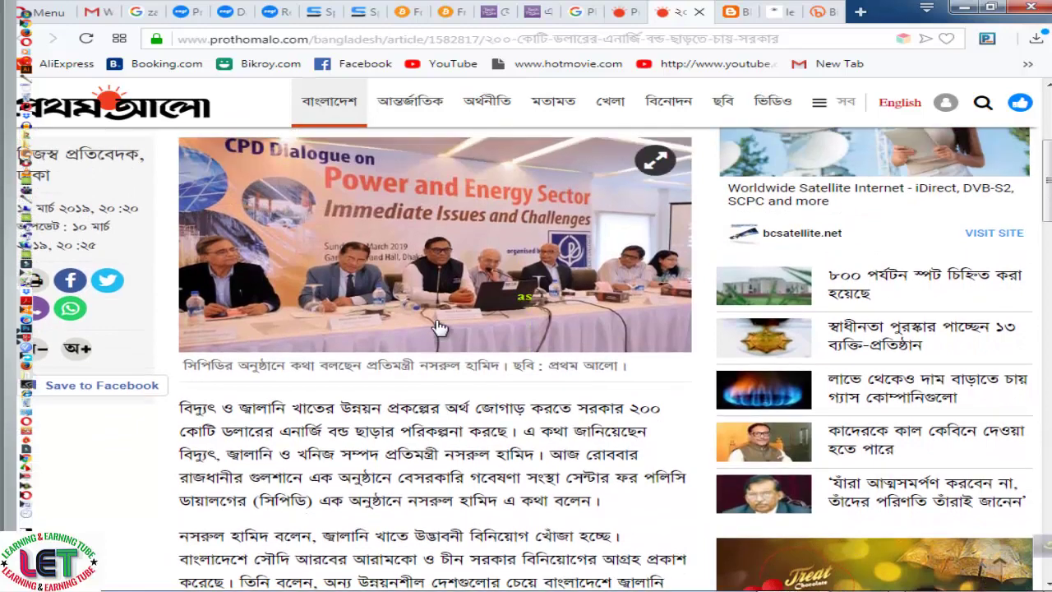
- Copy the web address of the Prothom Alo article about the government's energy bond
scroll(440, 327, "up", 4)
scroll(432, 443, "down", 2)
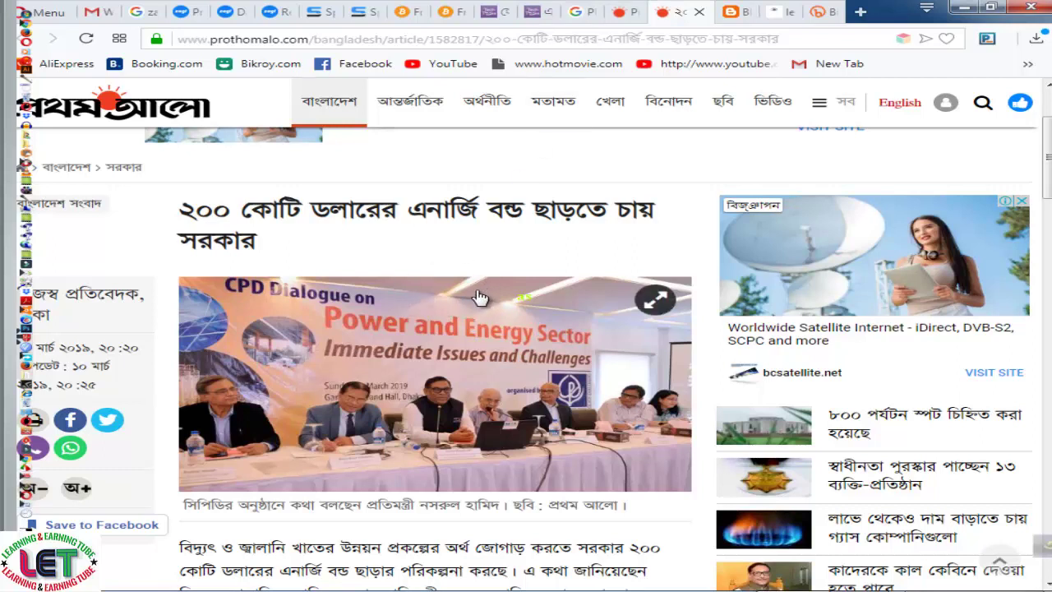
left_click(557, 41)
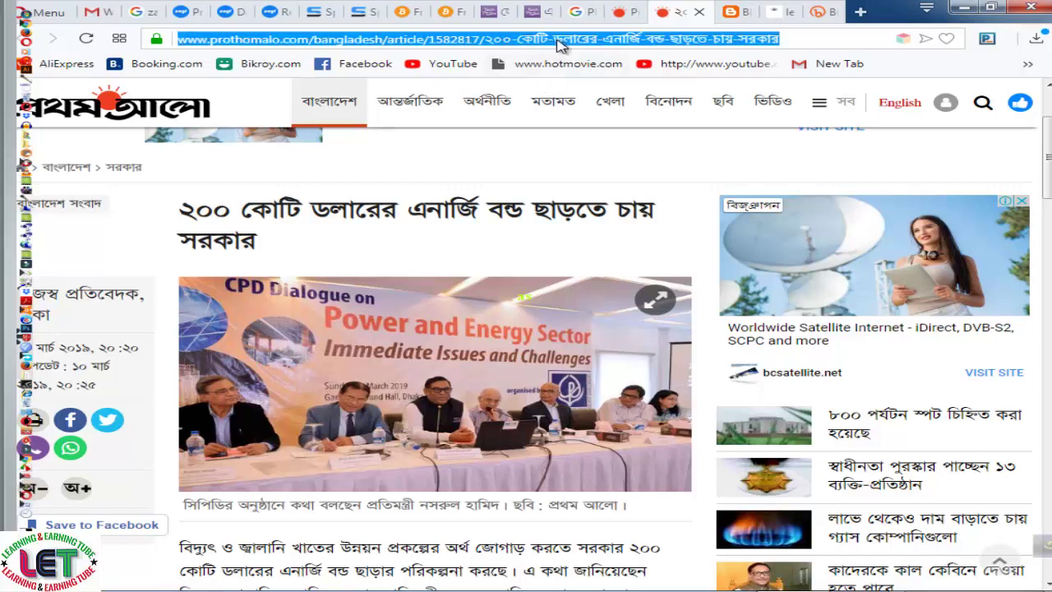
right_click(557, 46)
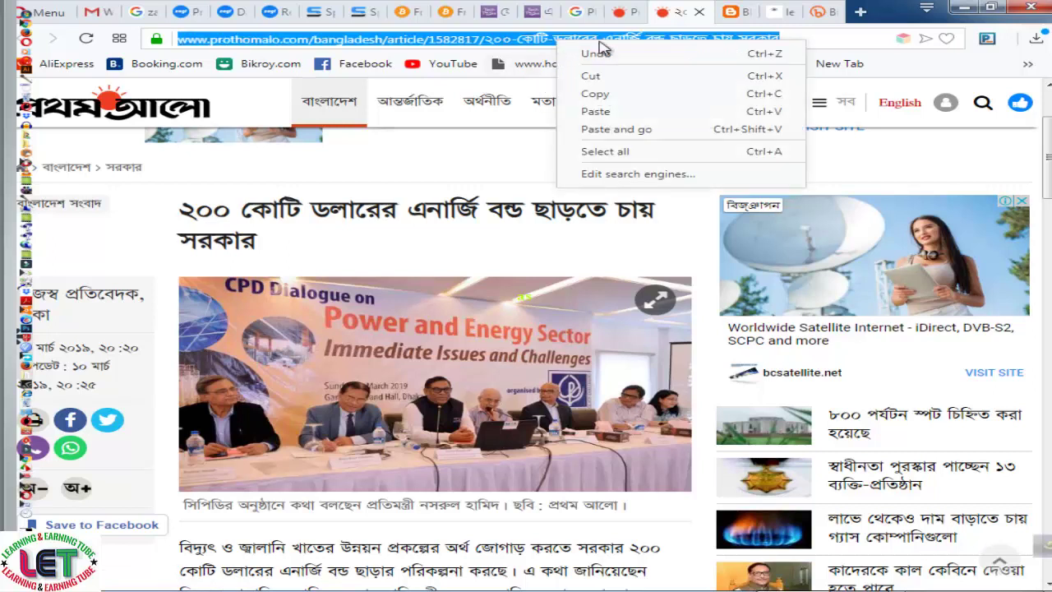
left_click(606, 92)
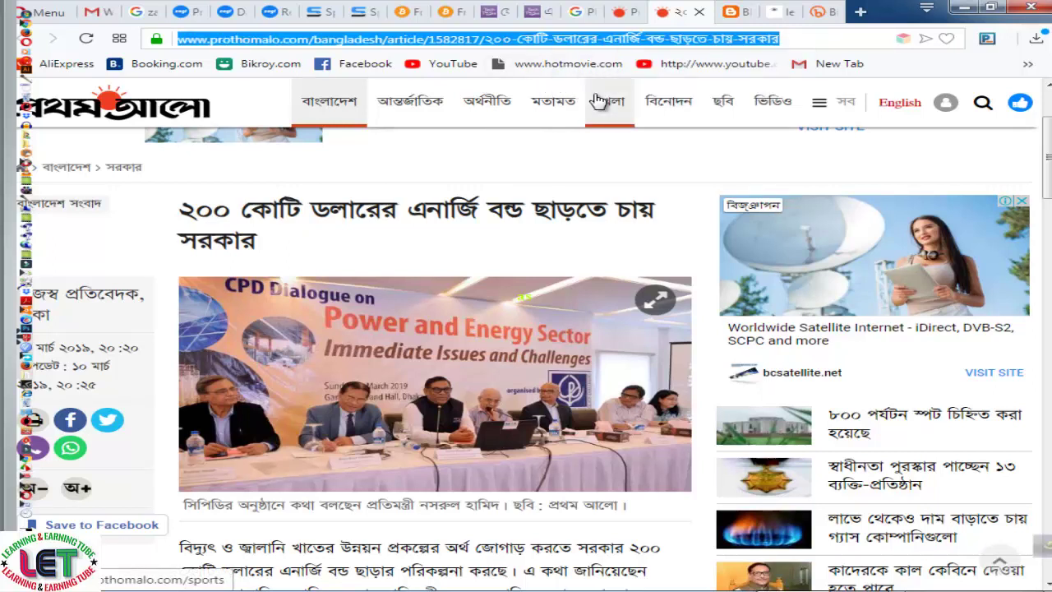
- Try to shorten the copied Prothom Alo article address with the URL form on the za.gl profile page
left_click(197, 13)
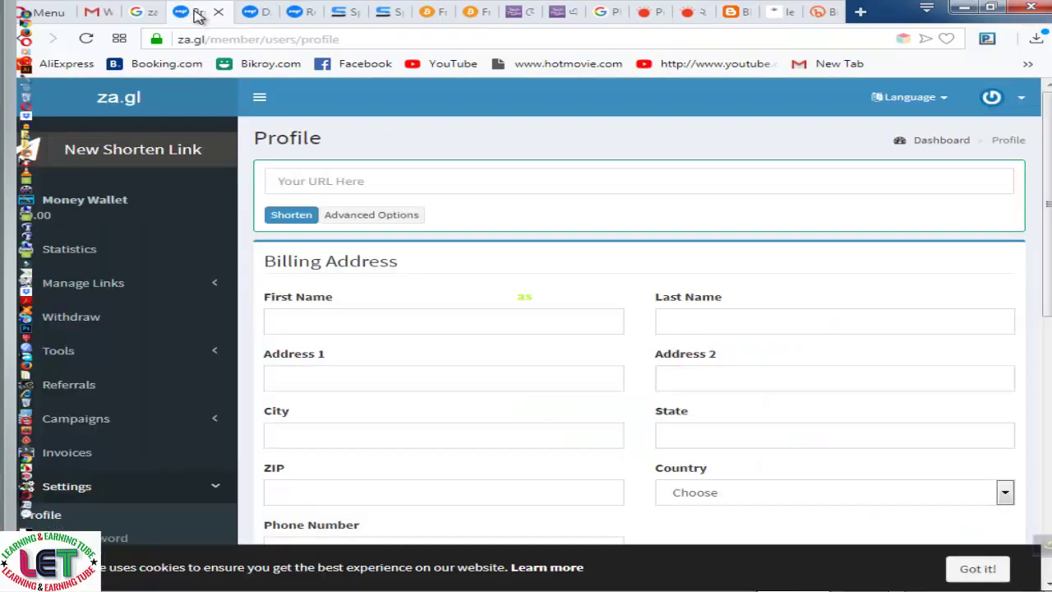
left_click(315, 183)
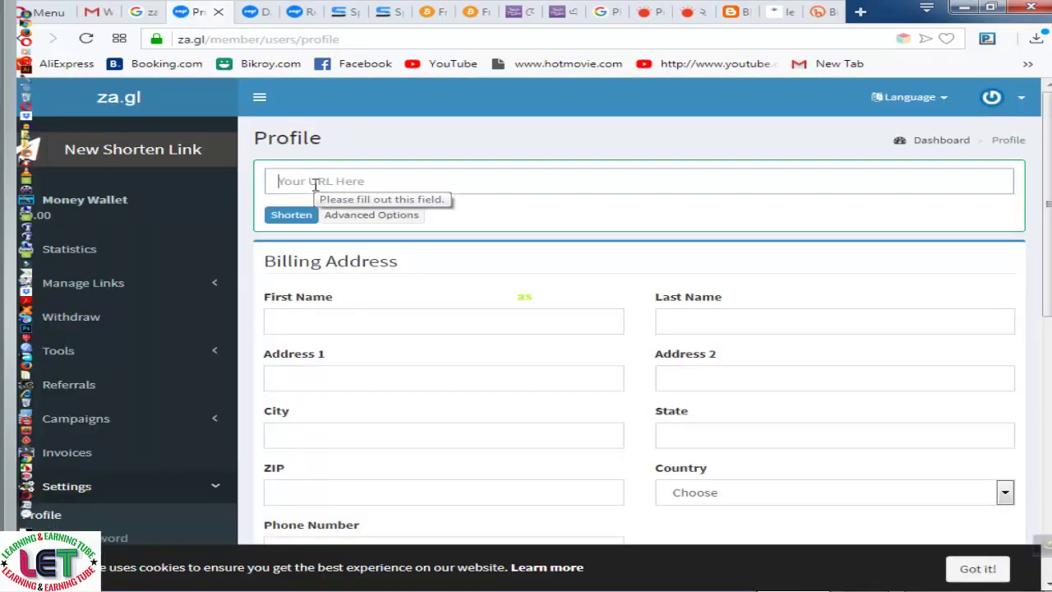
key("ctrl+v")
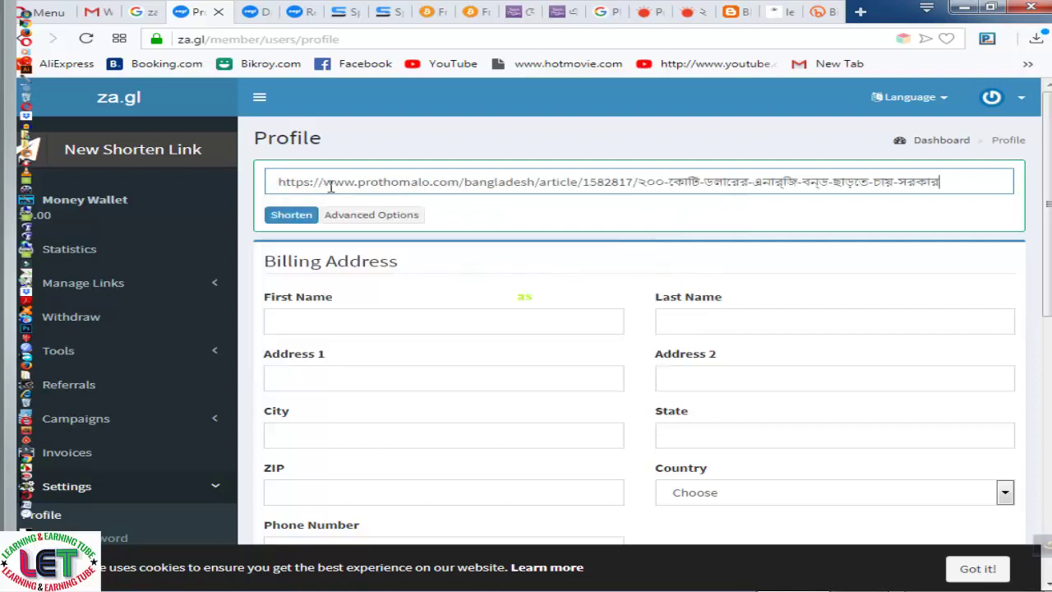
scroll(473, 218, "down", 1)
scroll(473, 218, "down", 1)
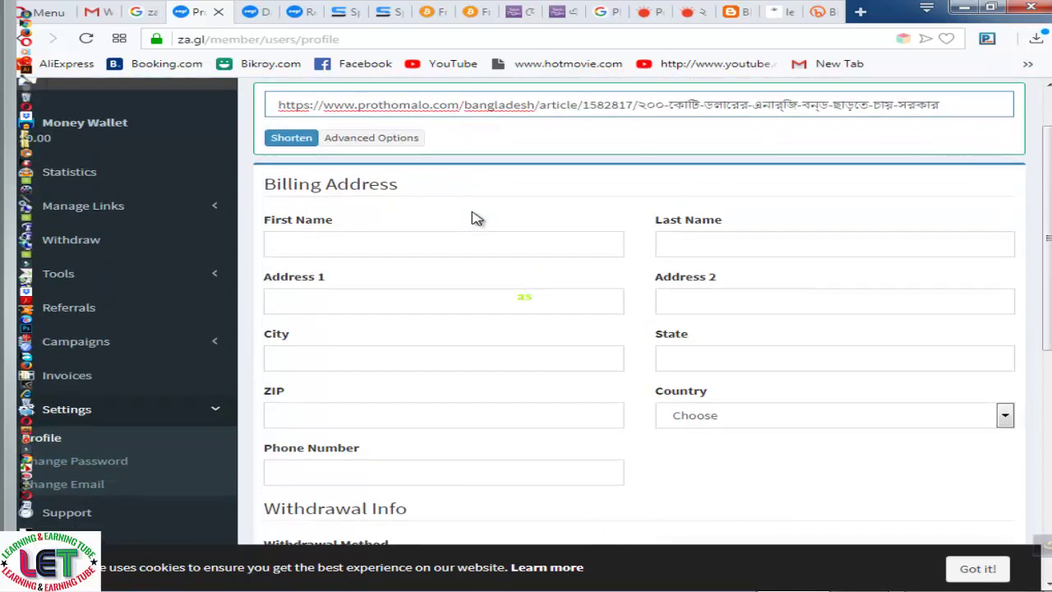
left_click(292, 140)
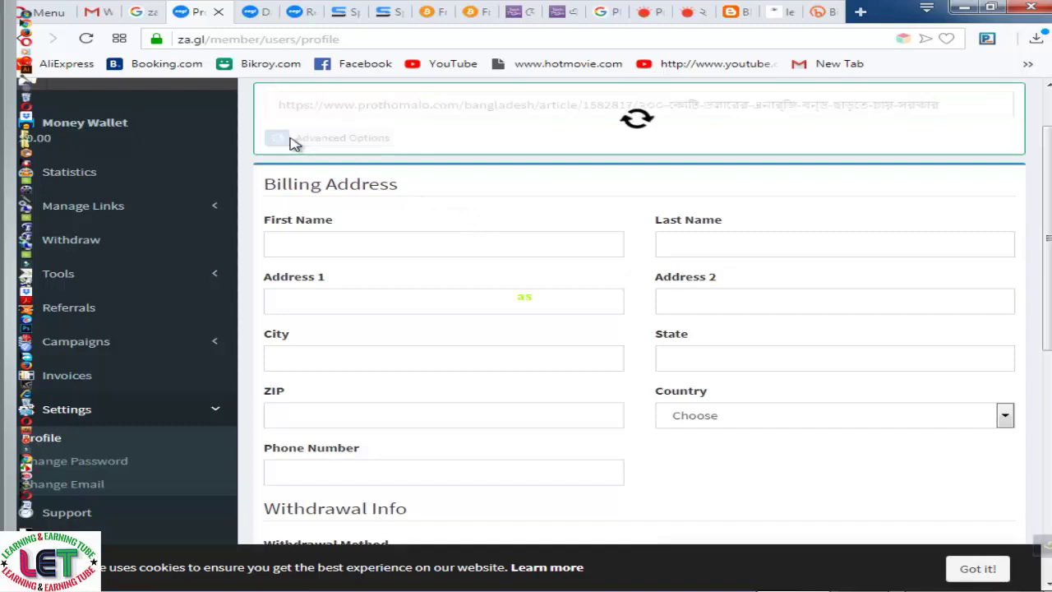
scroll(479, 222, "up", 1)
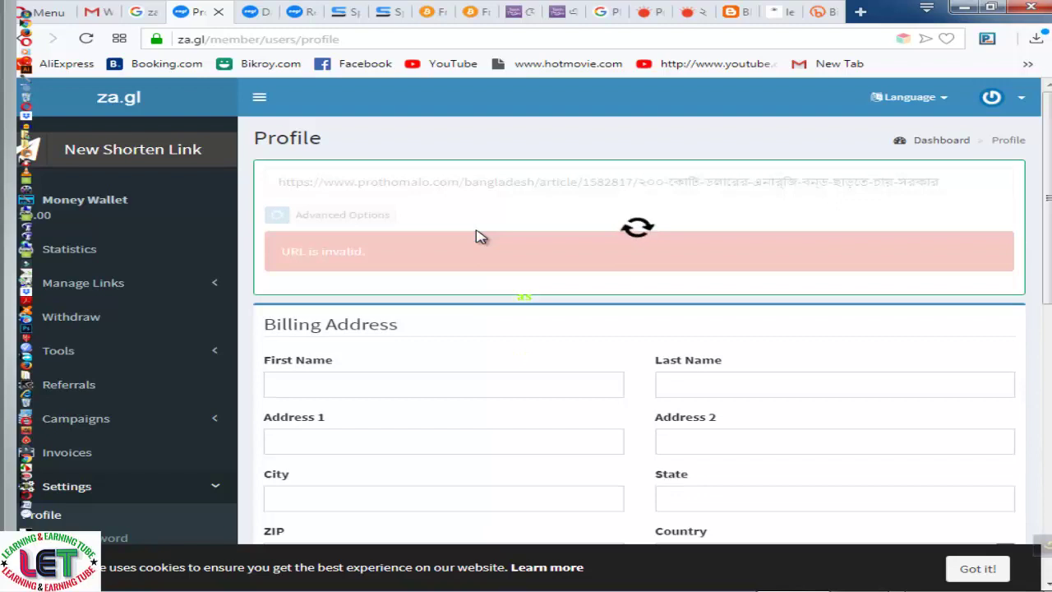
scroll(481, 237, "down", 2)
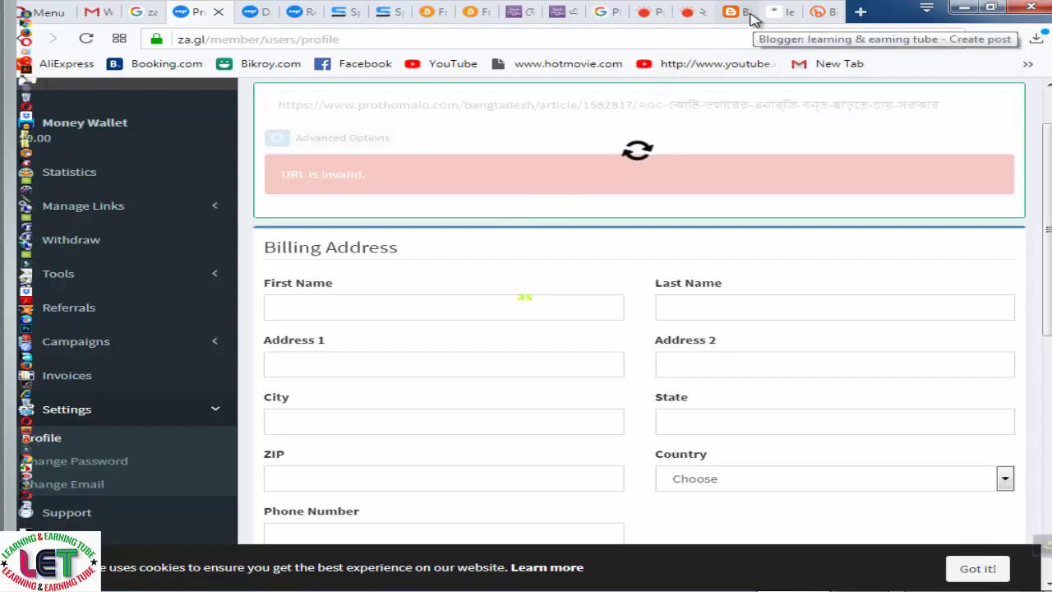
- View the blog's earphone post and copy the blog address kalimctg.blogspot.com
left_click(785, 18)
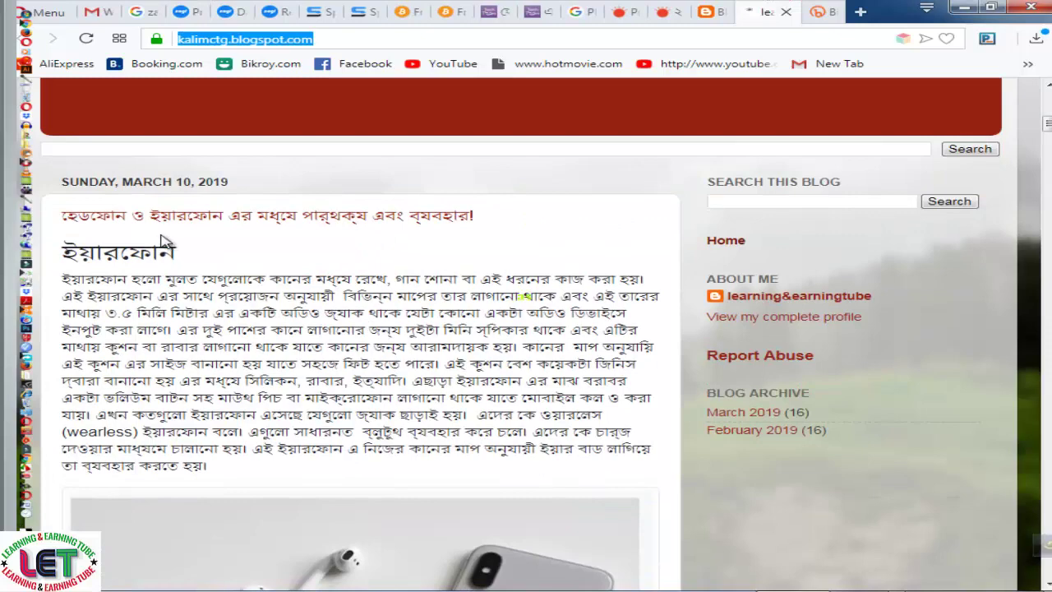
scroll(162, 240, "down", 1)
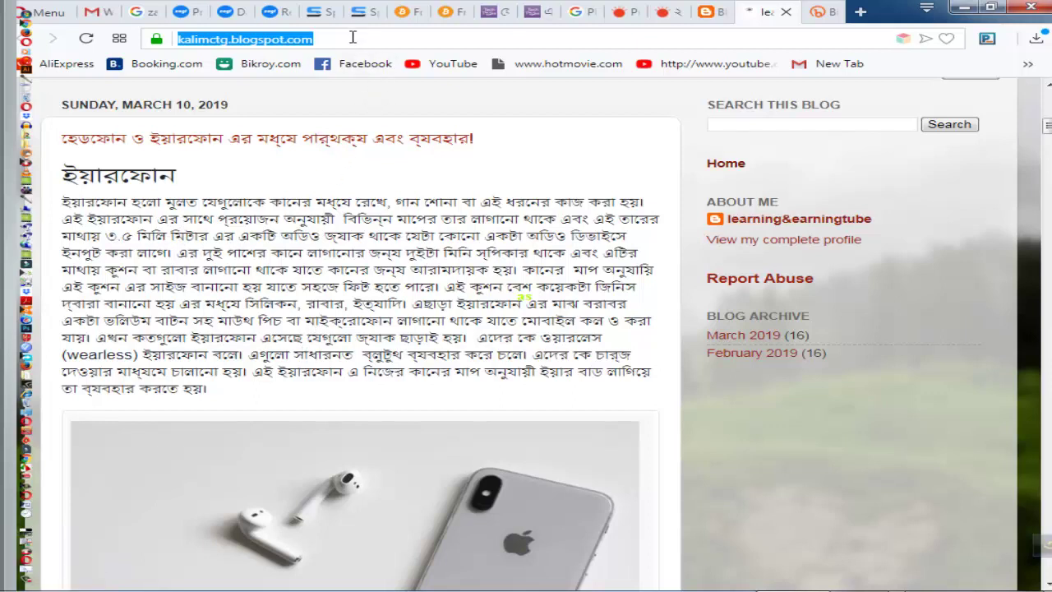
left_click_drag(352, 37, 183, 38)
right_click(221, 43)
left_click(272, 96)
left_click(237, 17)
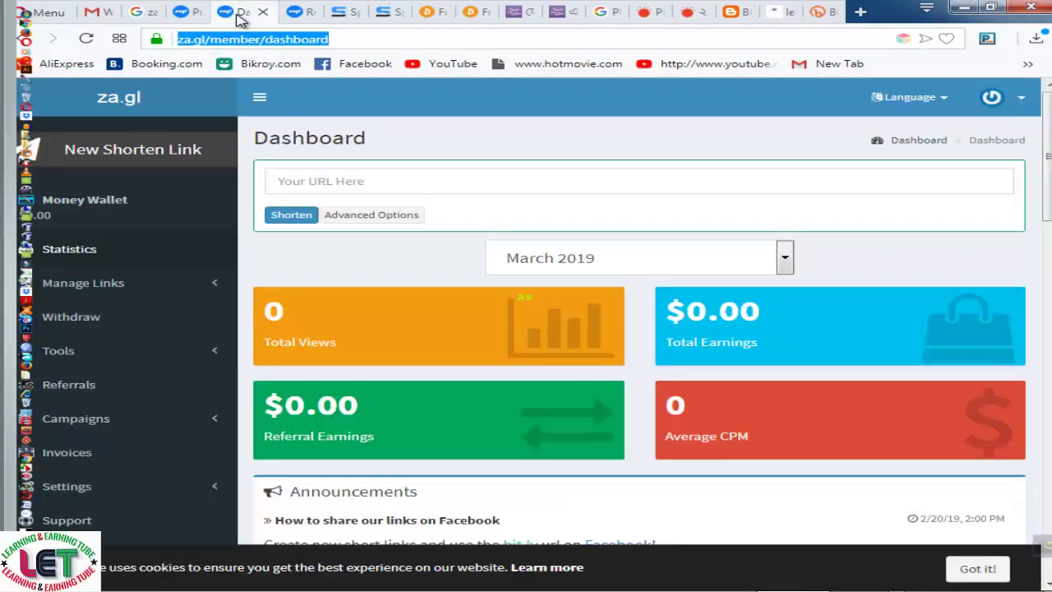
left_click(357, 179)
key("ctrl+v")
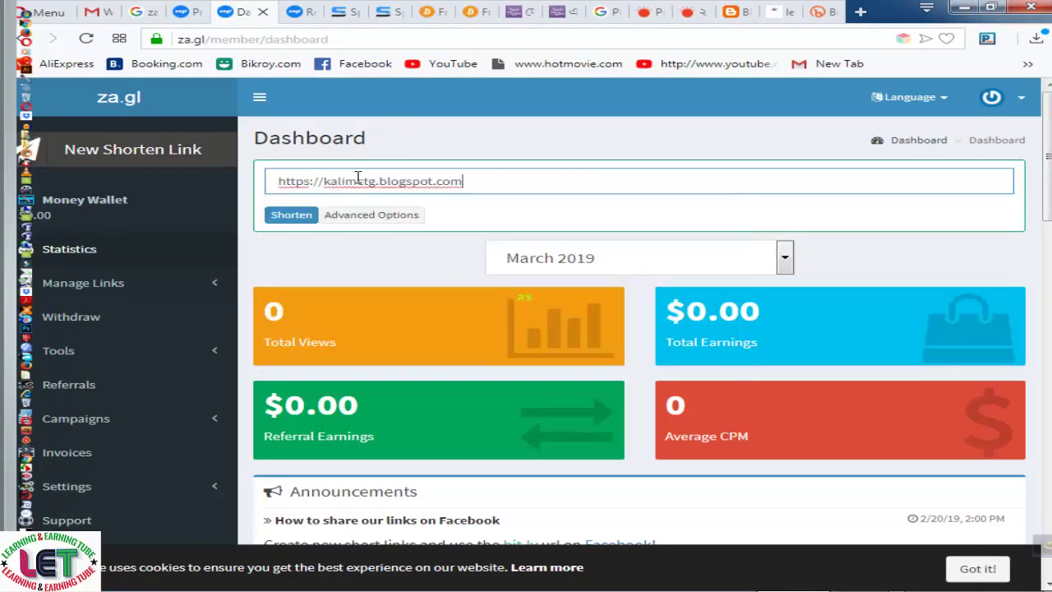
scroll(353, 263, "down", 1)
left_click(298, 139)
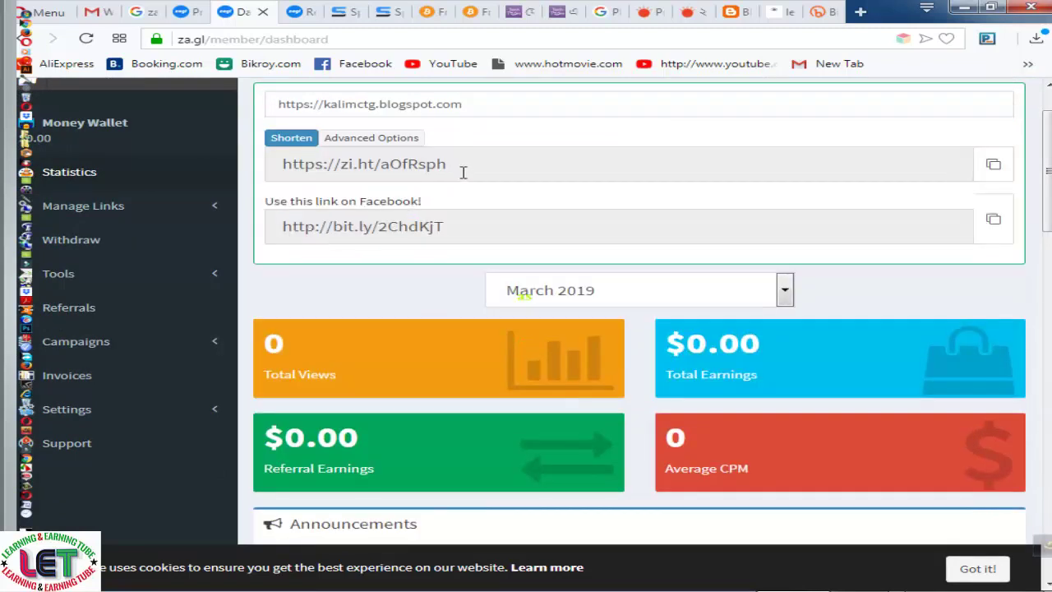
- Highlight the generated short link and the Facebook bit.ly link in turn, and copy the zi.ht short link
scroll(525, 170, "up", 1)
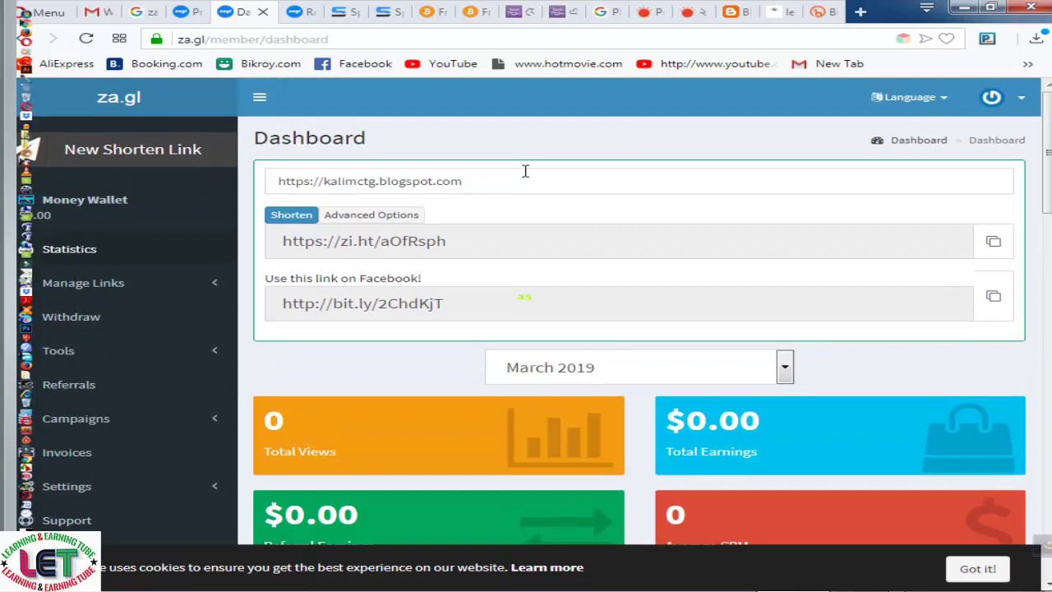
scroll(525, 170, "down", 1)
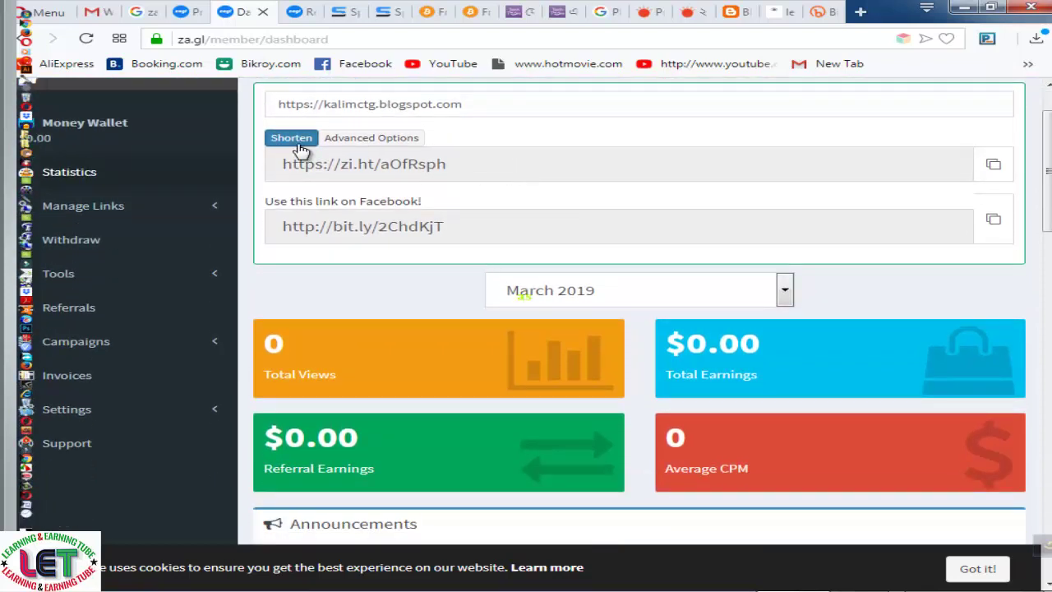
left_click(481, 163)
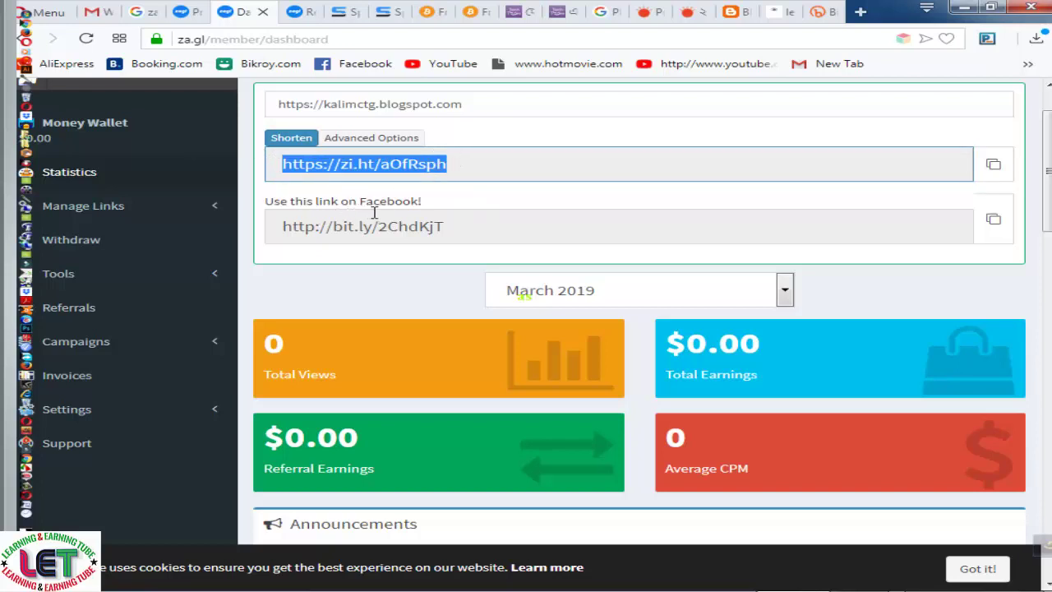
left_click(447, 227)
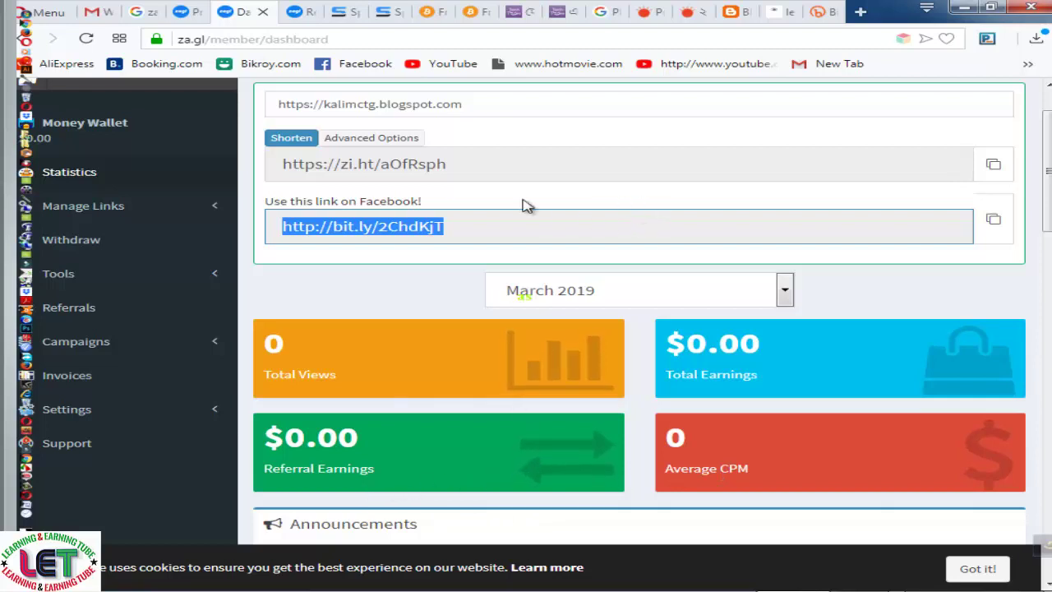
left_click(475, 163)
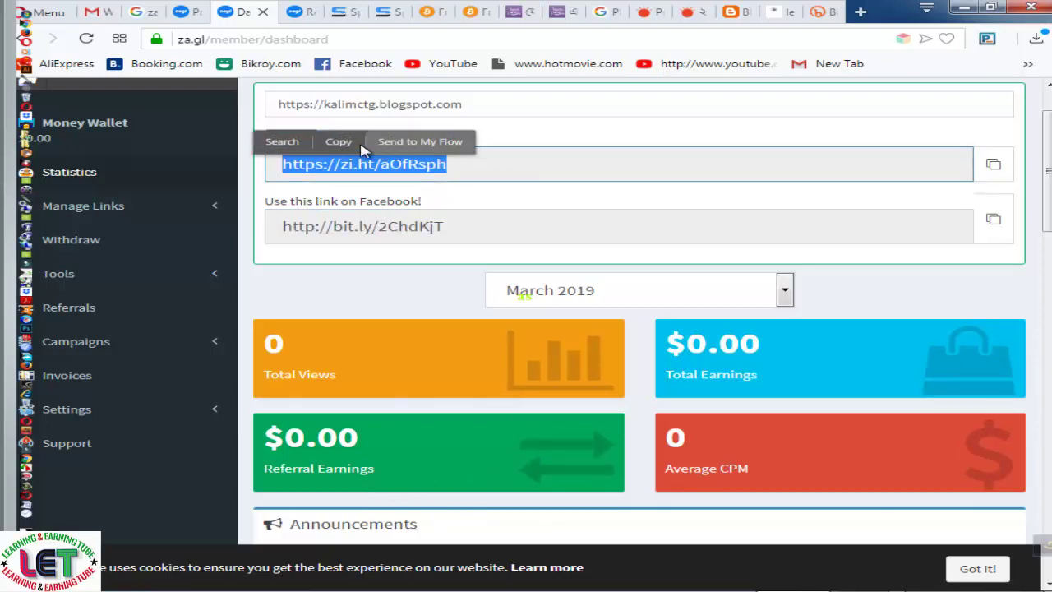
left_click(344, 142)
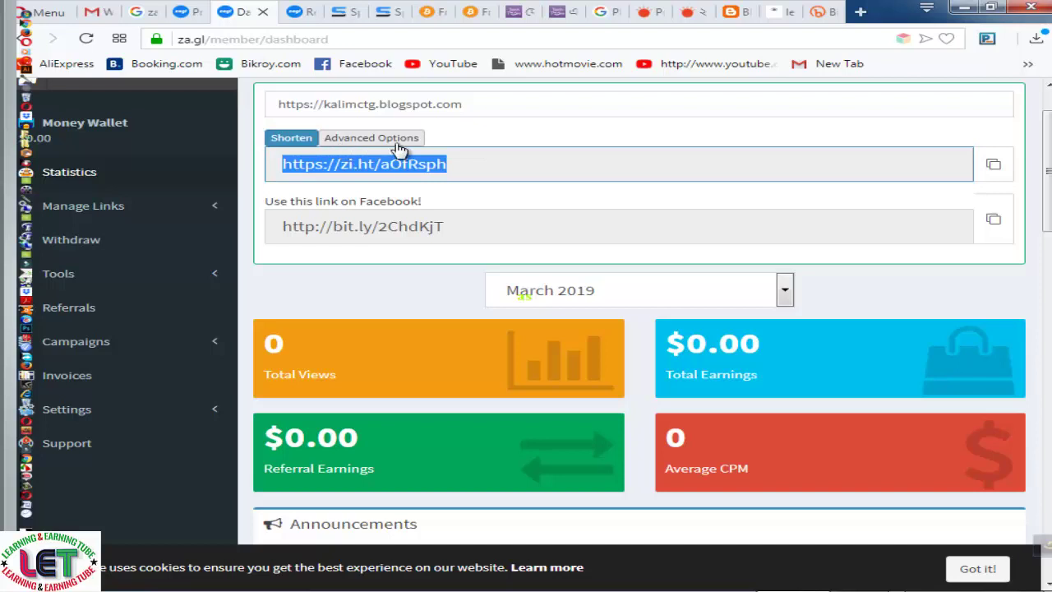
- Shorten the copied zi.ht link on the Bitly home page and copy the resulting bit.ly link
left_click(823, 13)
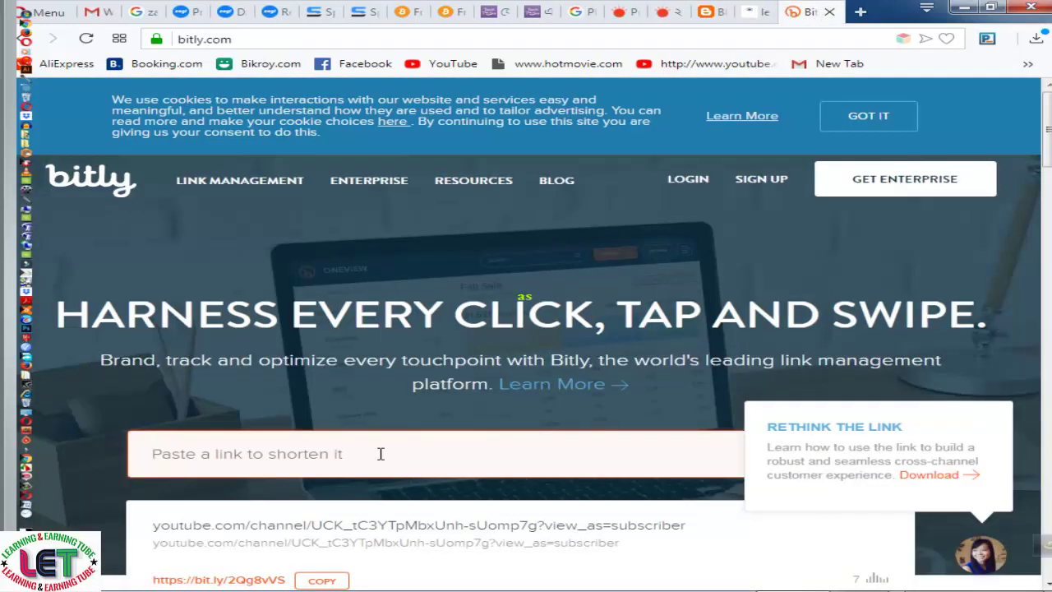
scroll(375, 442, "down", 1)
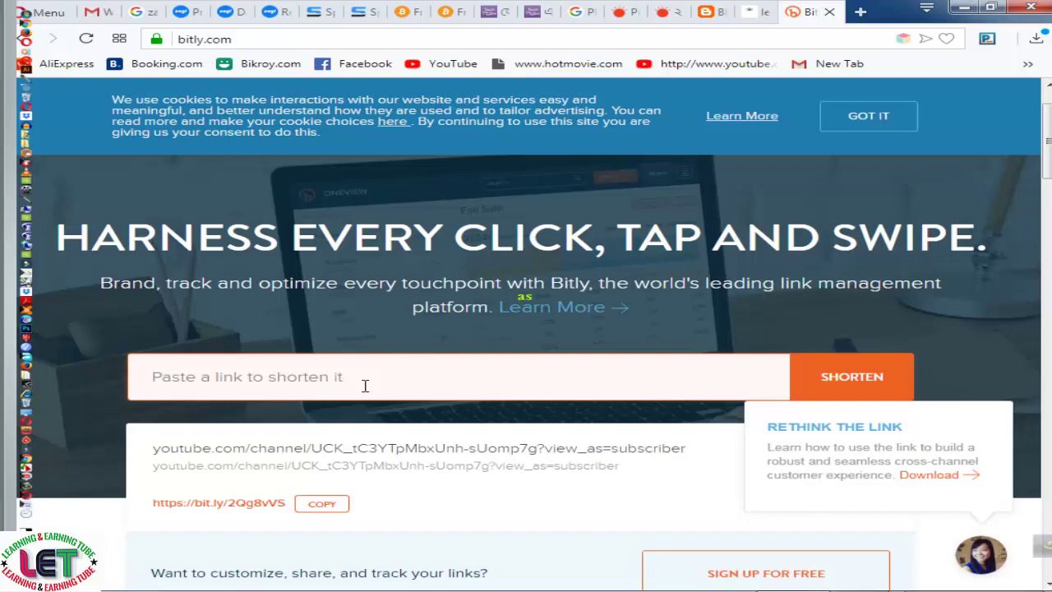
key("ctrl+v")
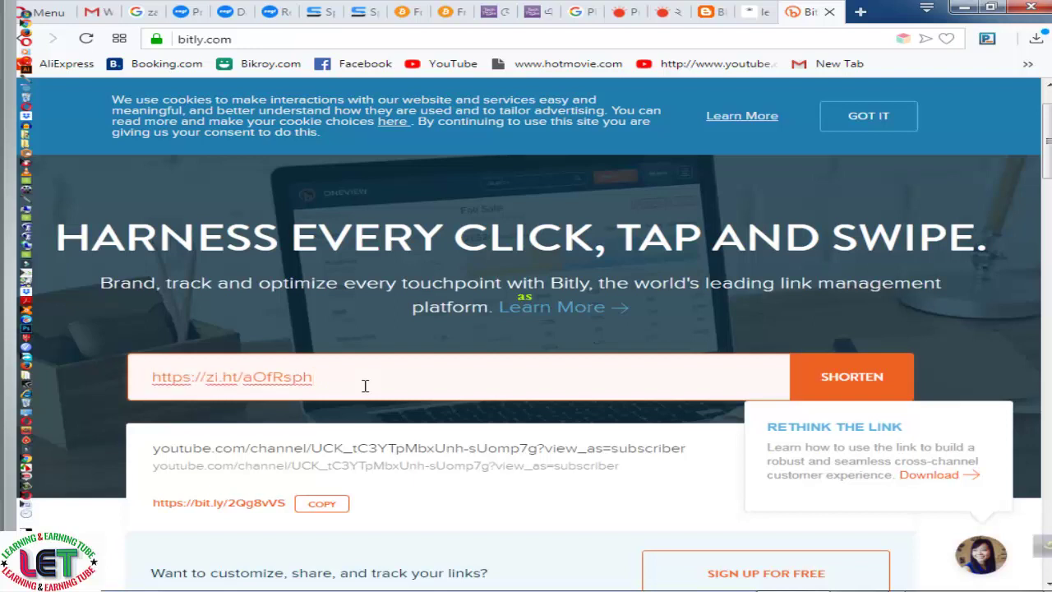
key("Return")
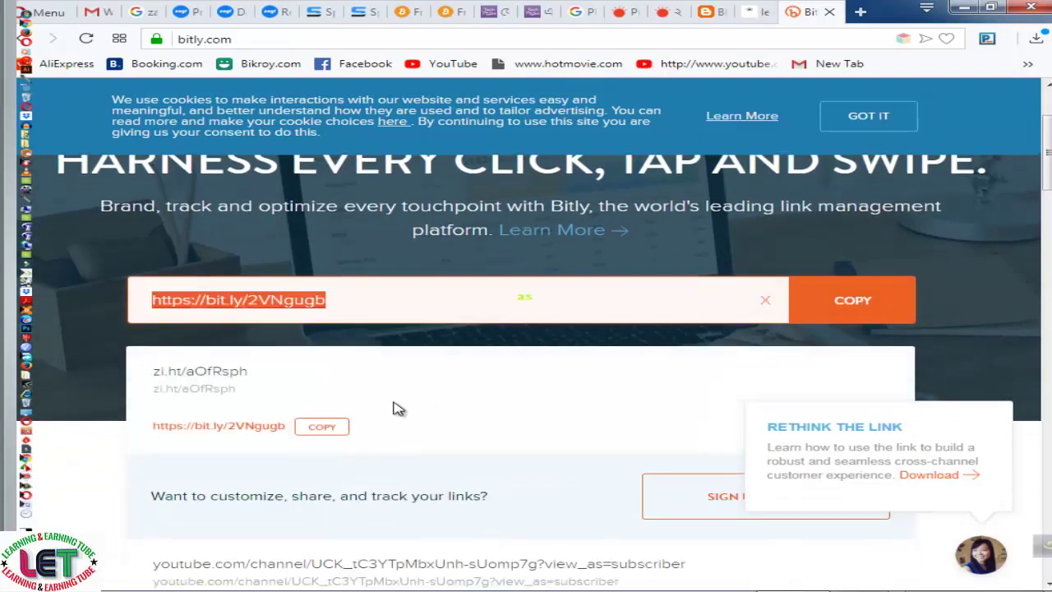
left_click(333, 436)
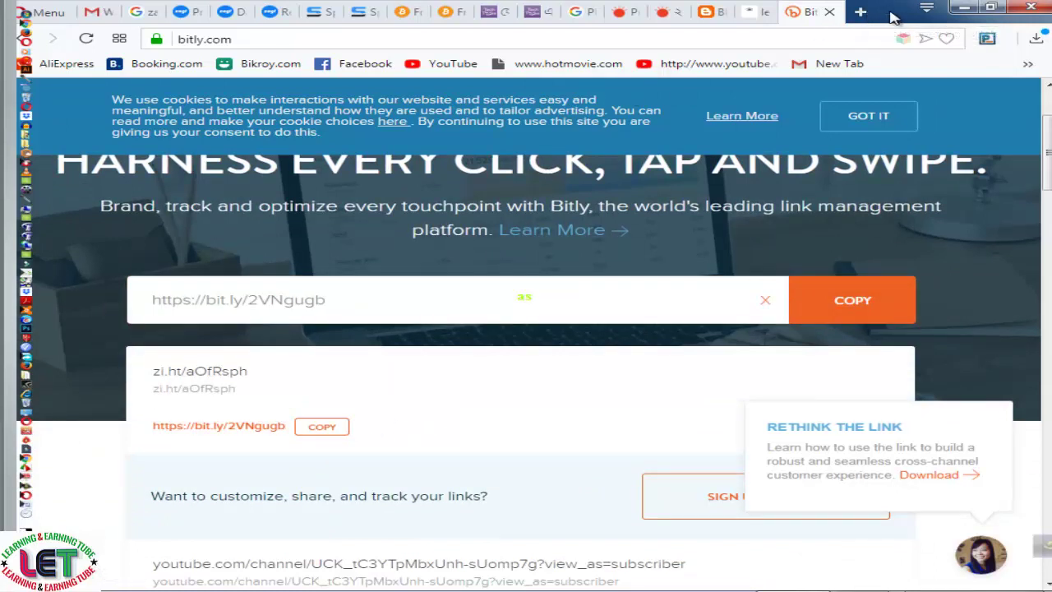
- Review the za.gl profile page's shortening form, the dashboard's generated links and the Bitly result
left_click_drag(894, 16, 848, 45)
left_click(948, 31)
left_click(196, 12)
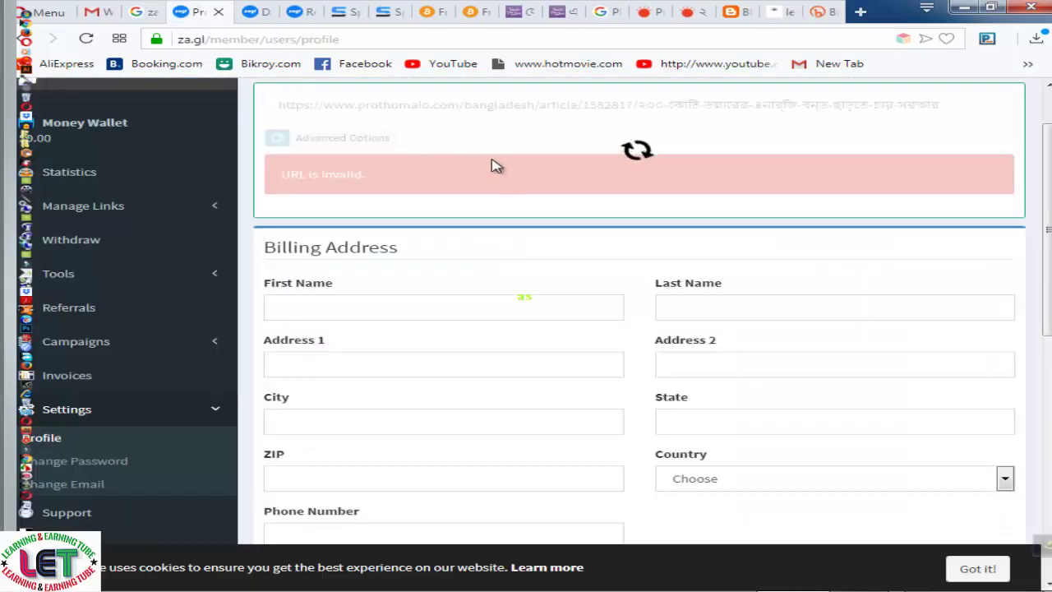
left_click(265, 12)
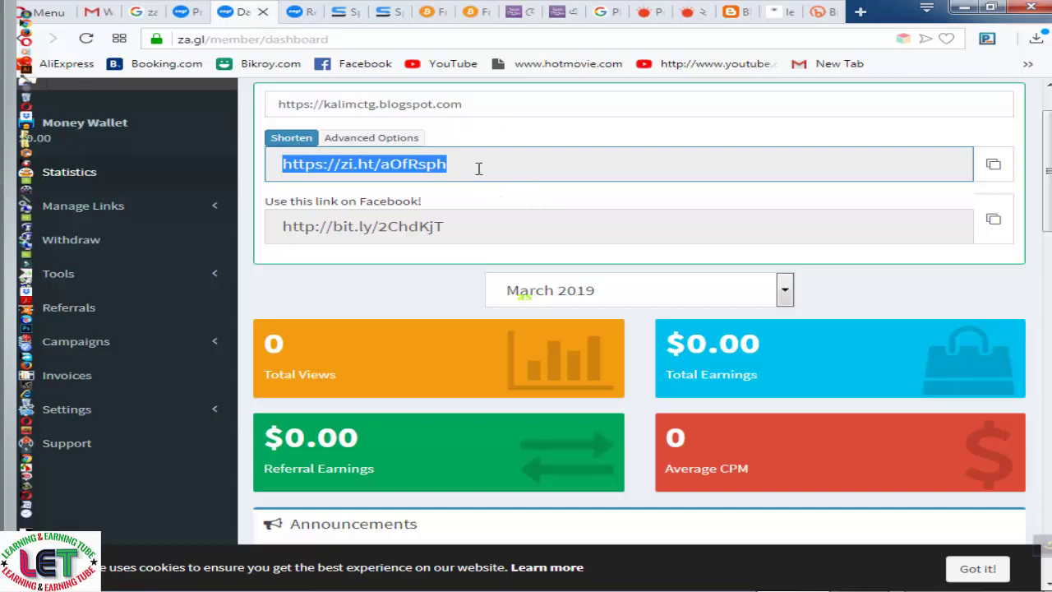
left_click(827, 14)
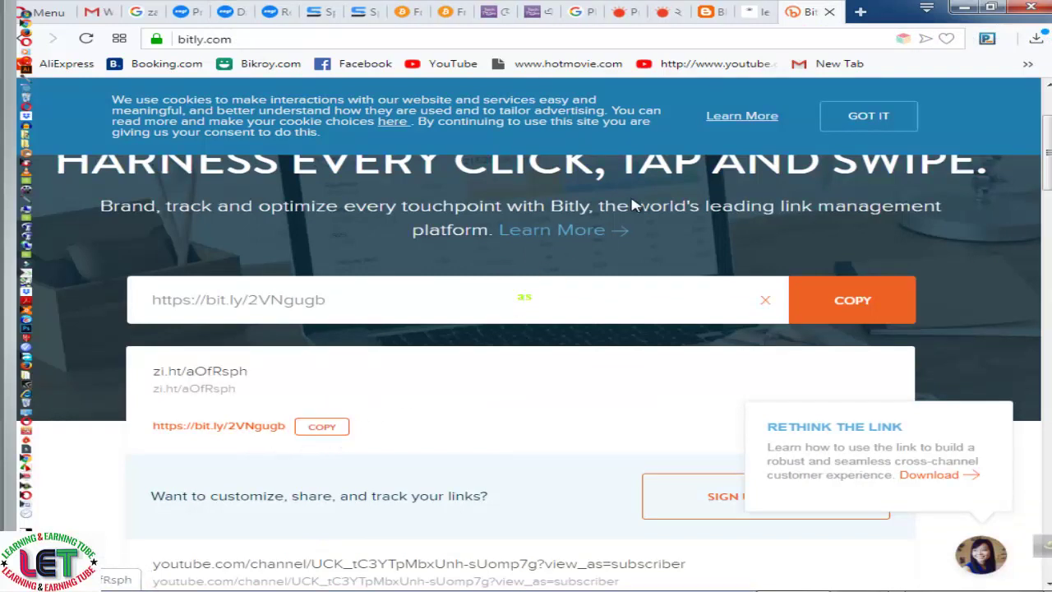
- Open Facebook in a new tab from the bookmark and look through the news feed
left_click(861, 13)
left_click(364, 64)
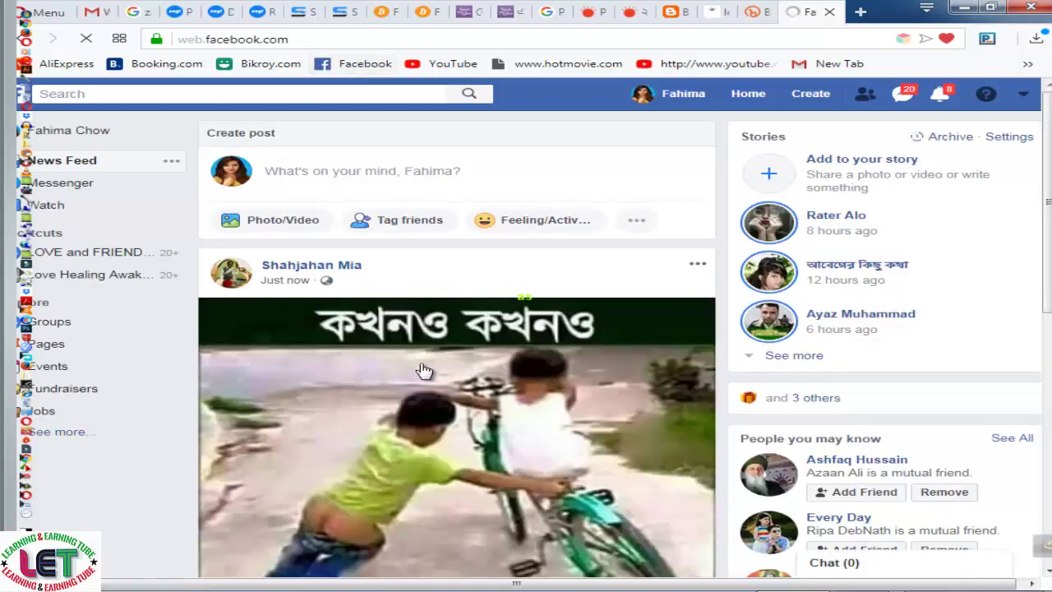
scroll(424, 375, "down", 6)
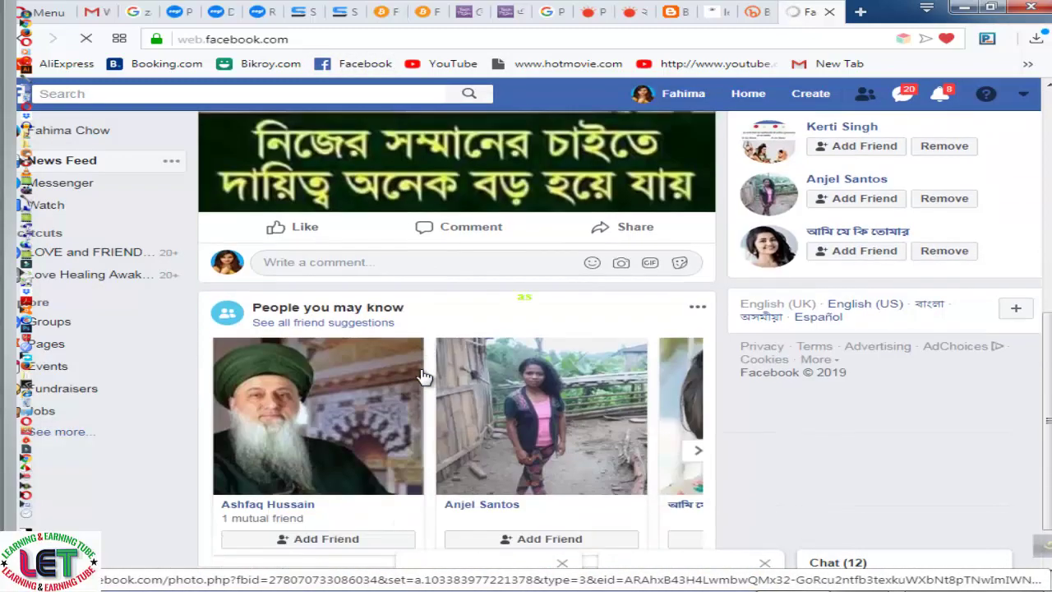
scroll(423, 376, "down", 3)
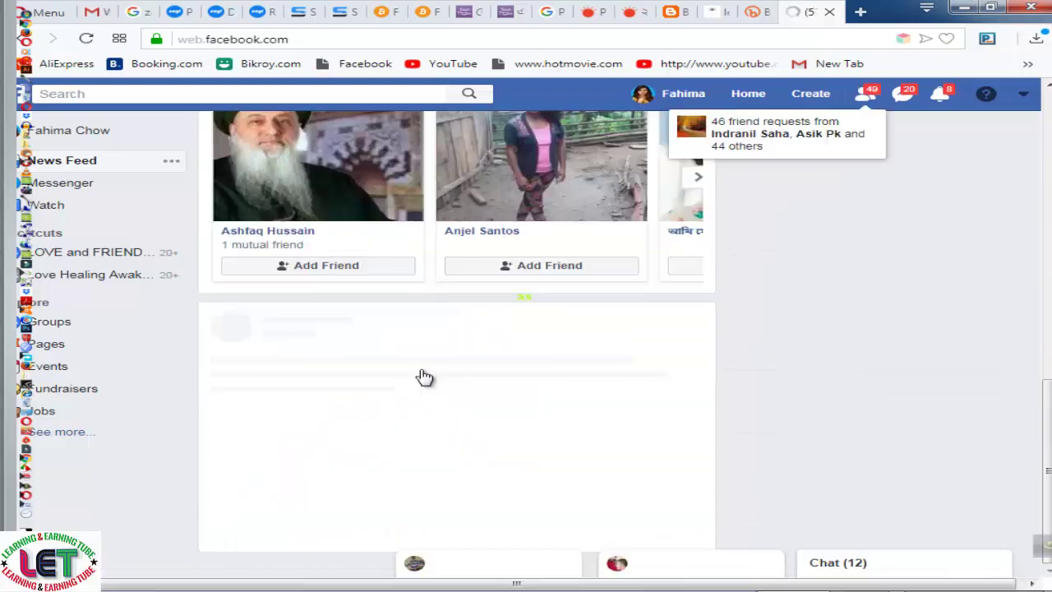
- Open the za.gl Referrals page and select the account's whole referral link
left_click(236, 15)
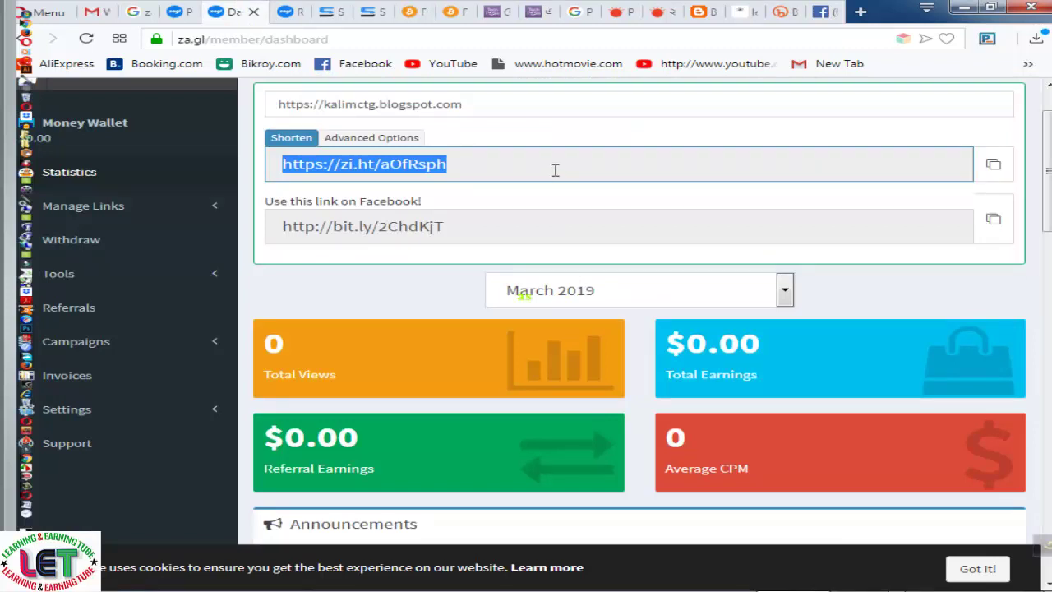
left_click(85, 314)
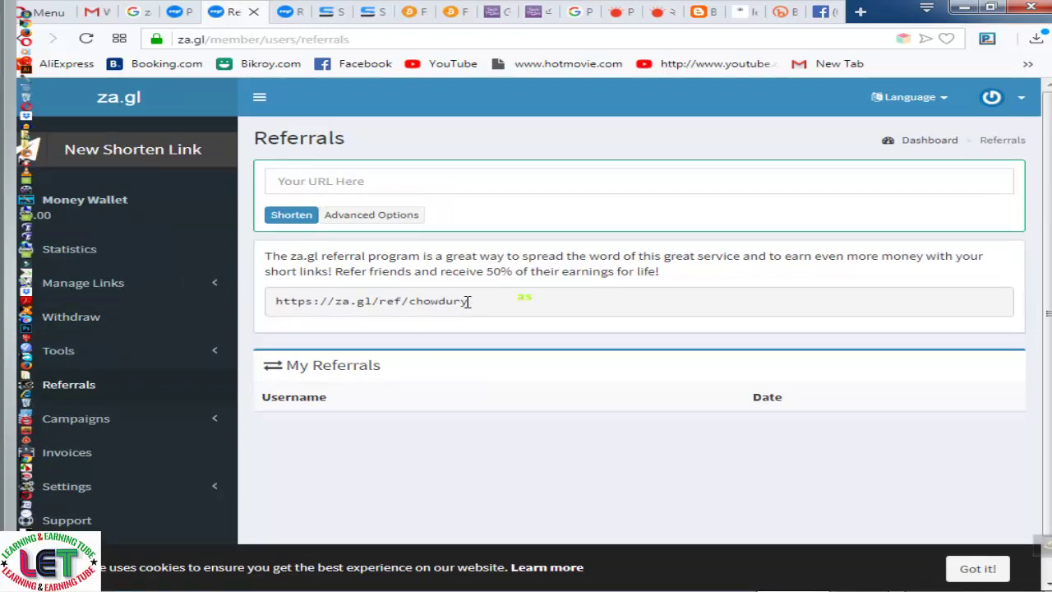
left_click_drag(468, 301, 279, 314)
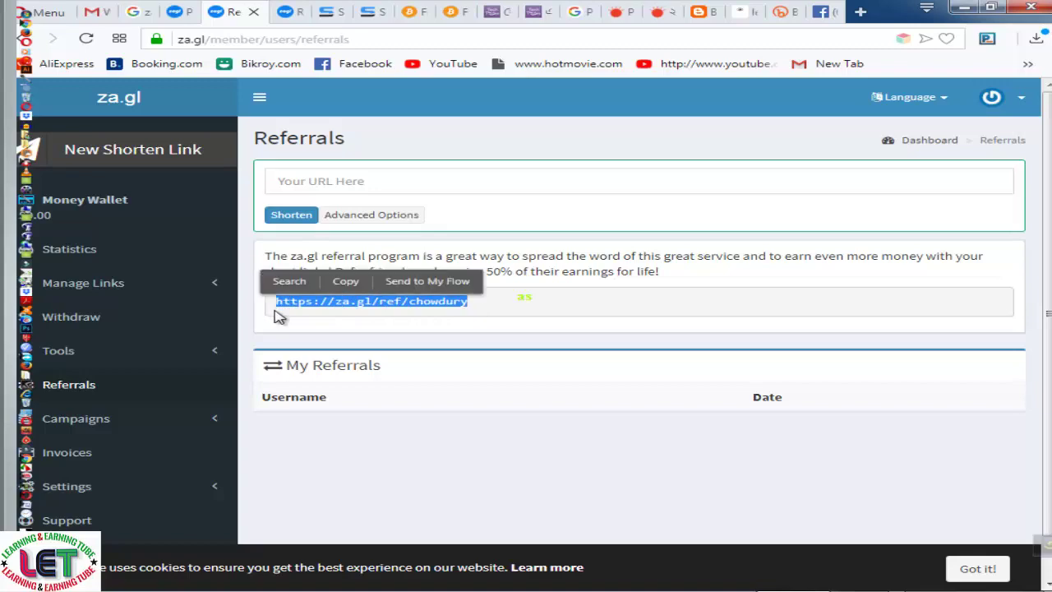
- View more posts in the Facebook news feed and return to the za.gl Referrals page
left_click(824, 13)
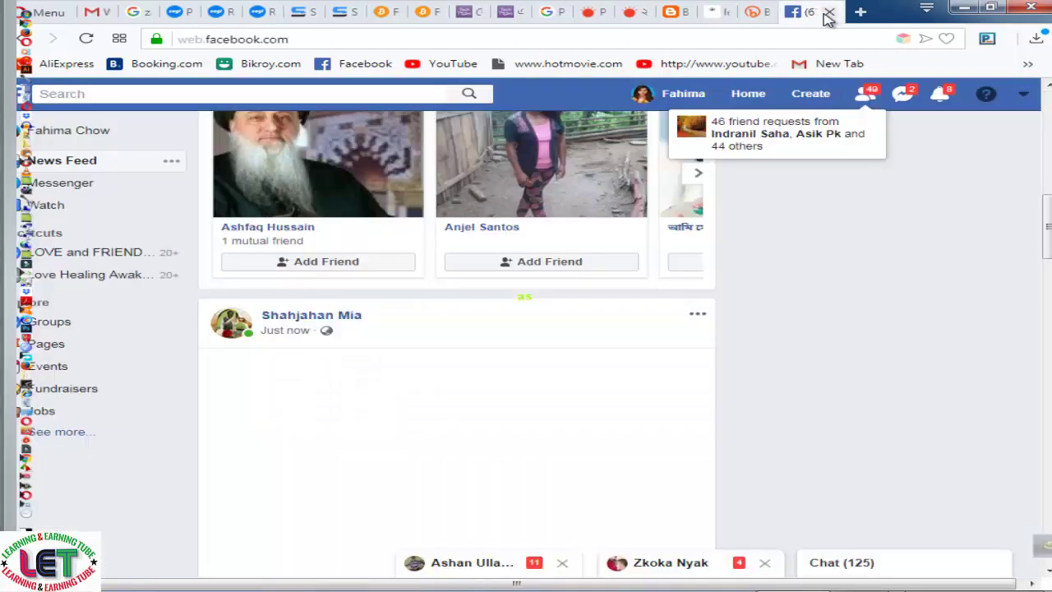
scroll(496, 317, "down", 3)
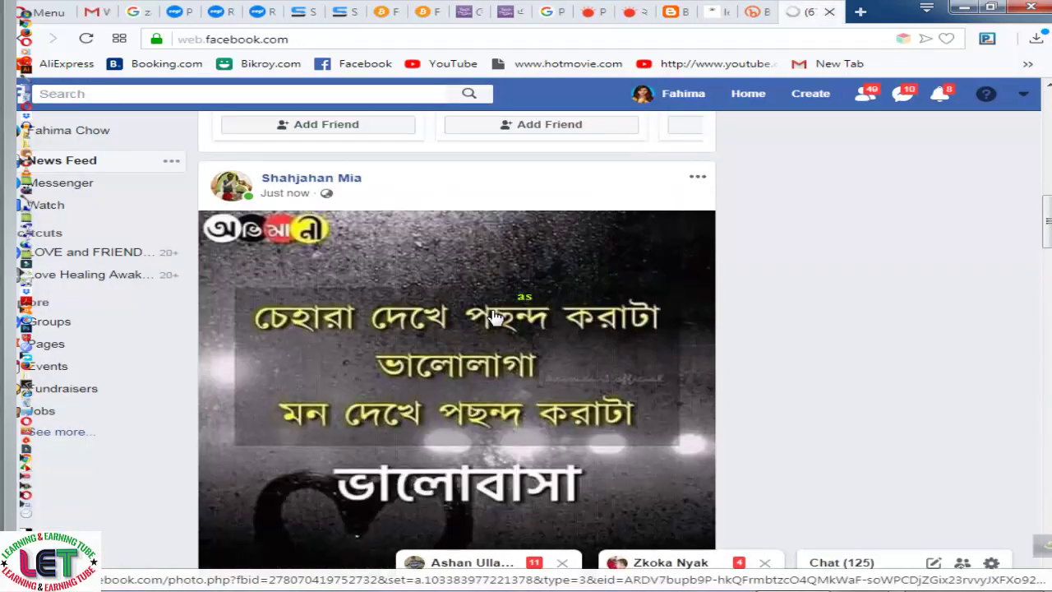
scroll(496, 318, "down", 3)
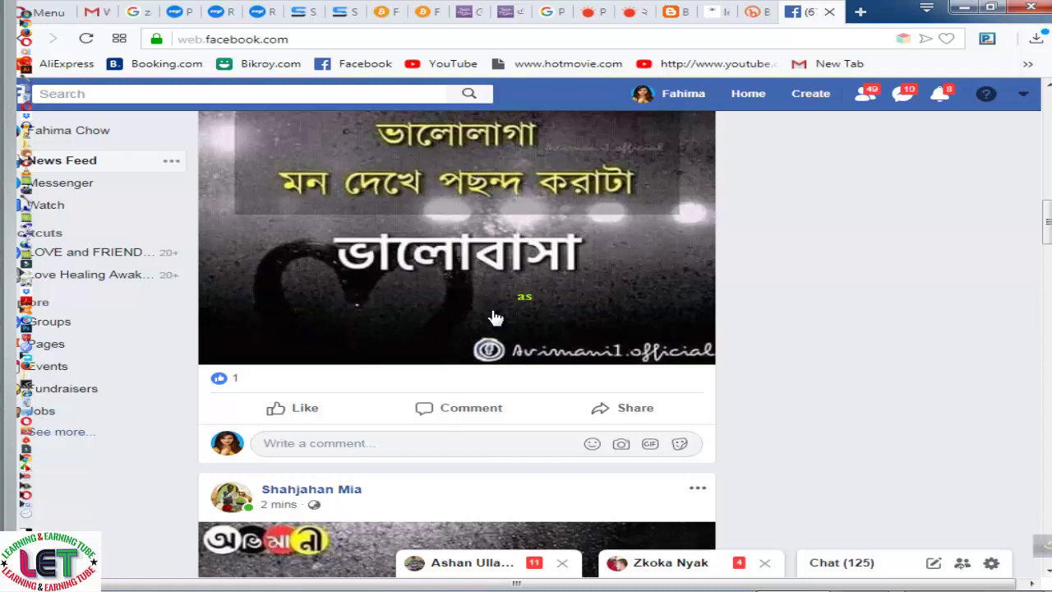
left_click(233, 13)
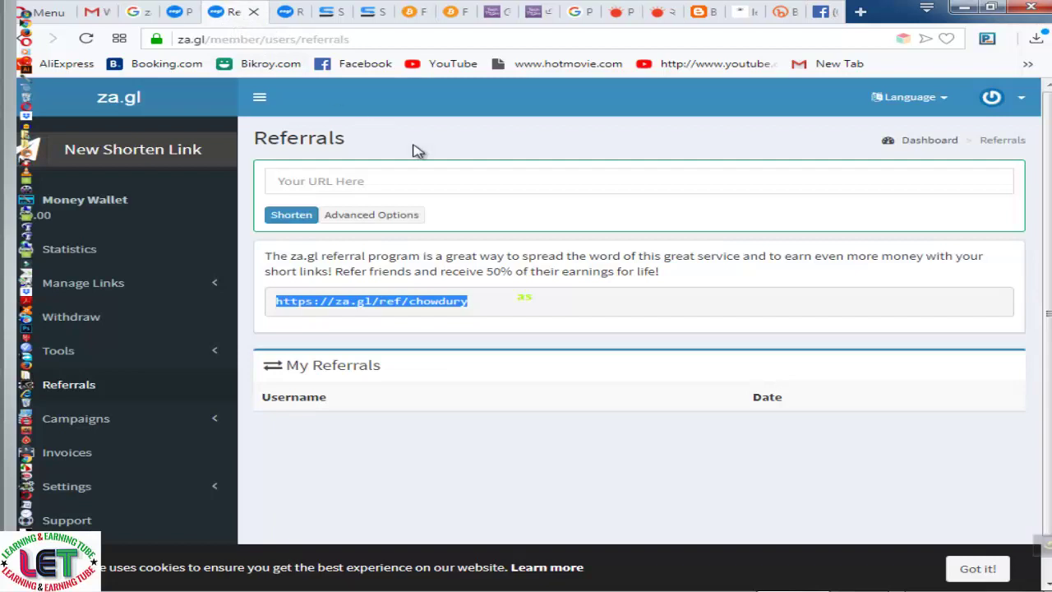